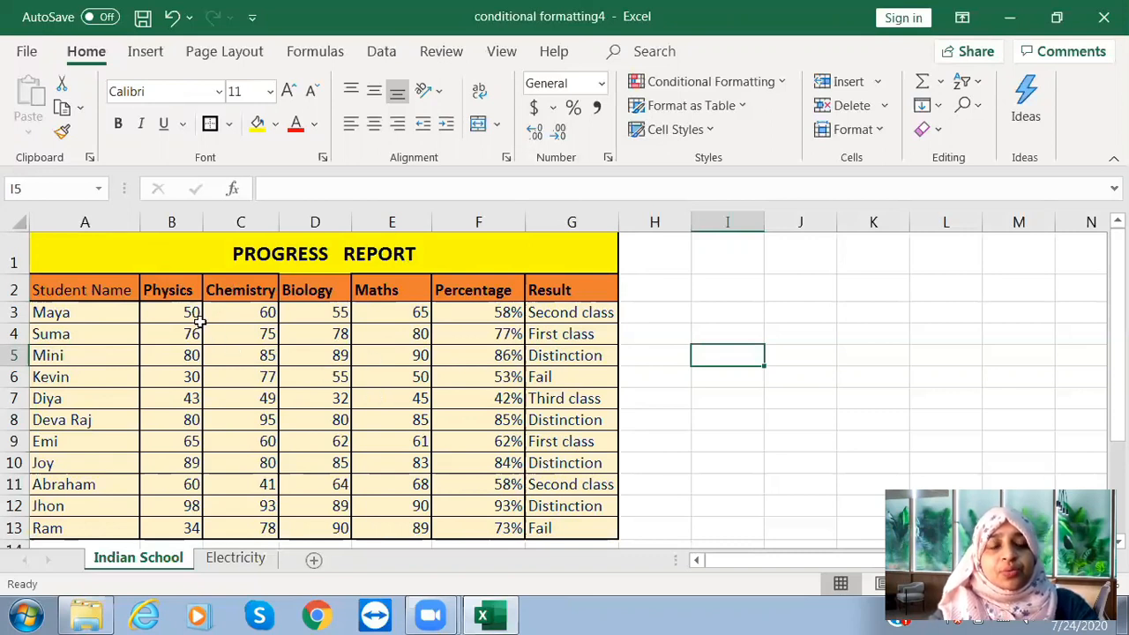
Add a Less Than conditional formatting rule to the Physics marks B3:B13, showing values below 40 in Red Text.
click(181, 291)
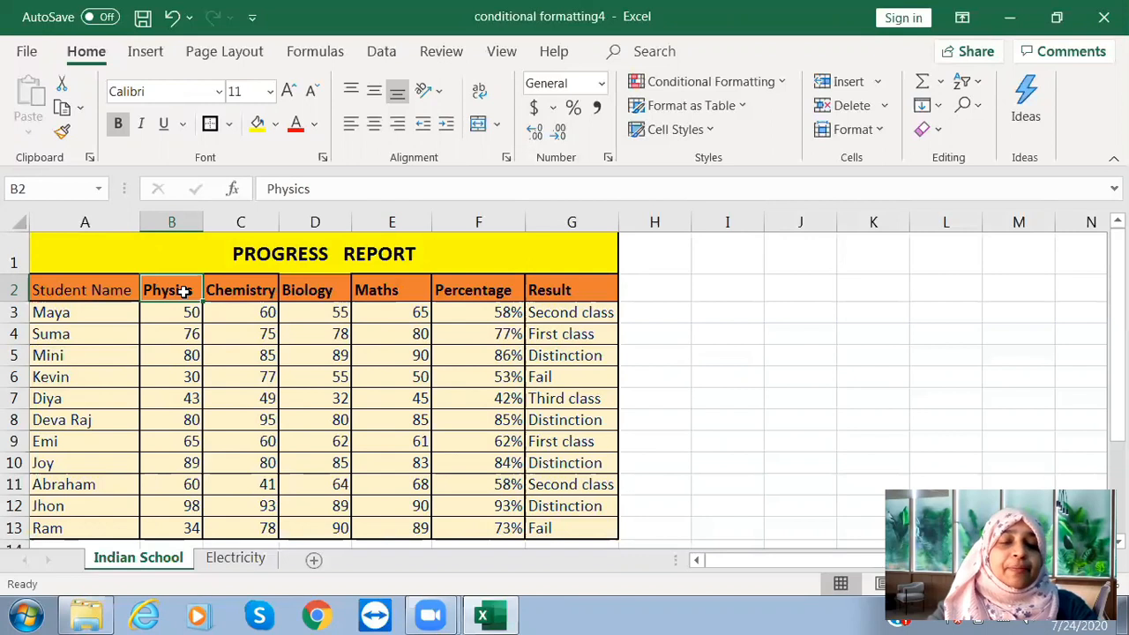
drag(182, 307, 188, 524)
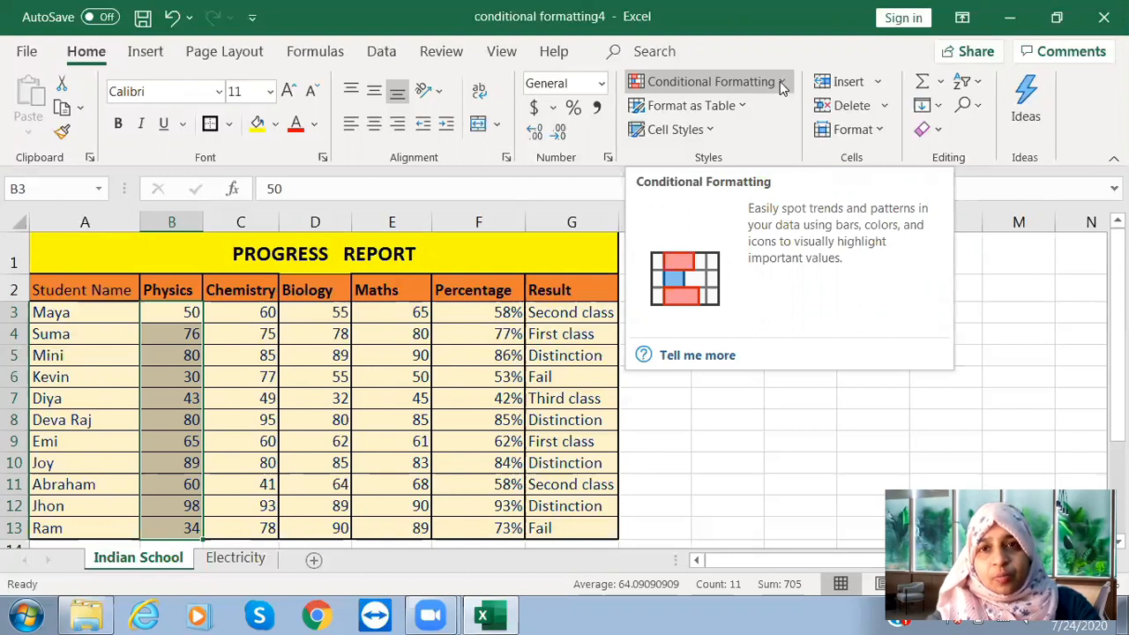
click(783, 83)
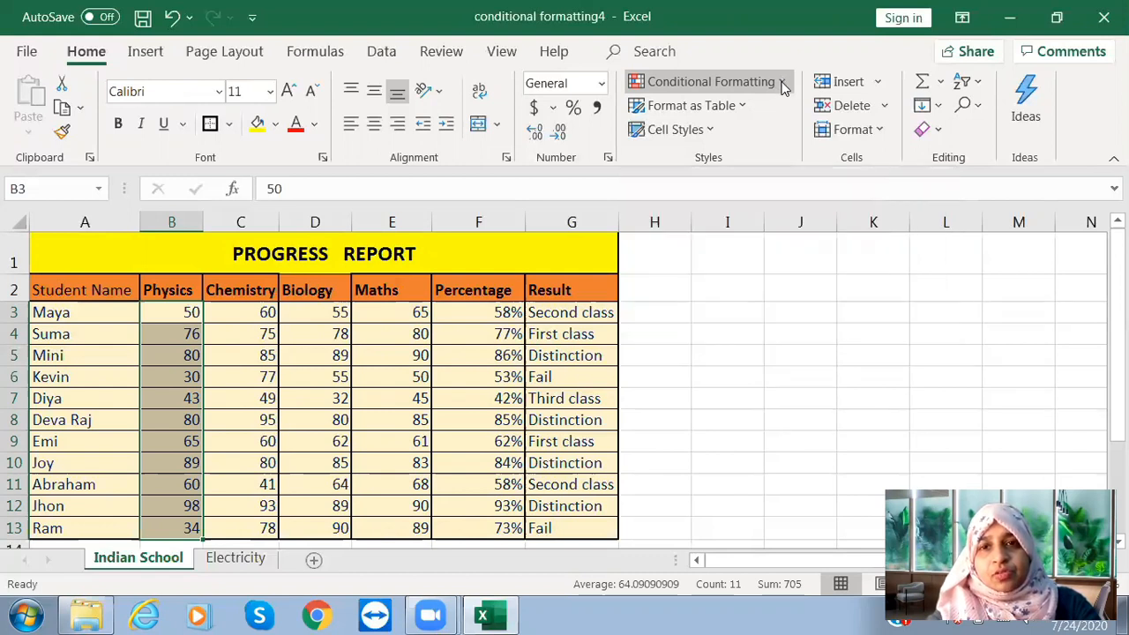
mouse_move(779, 121)
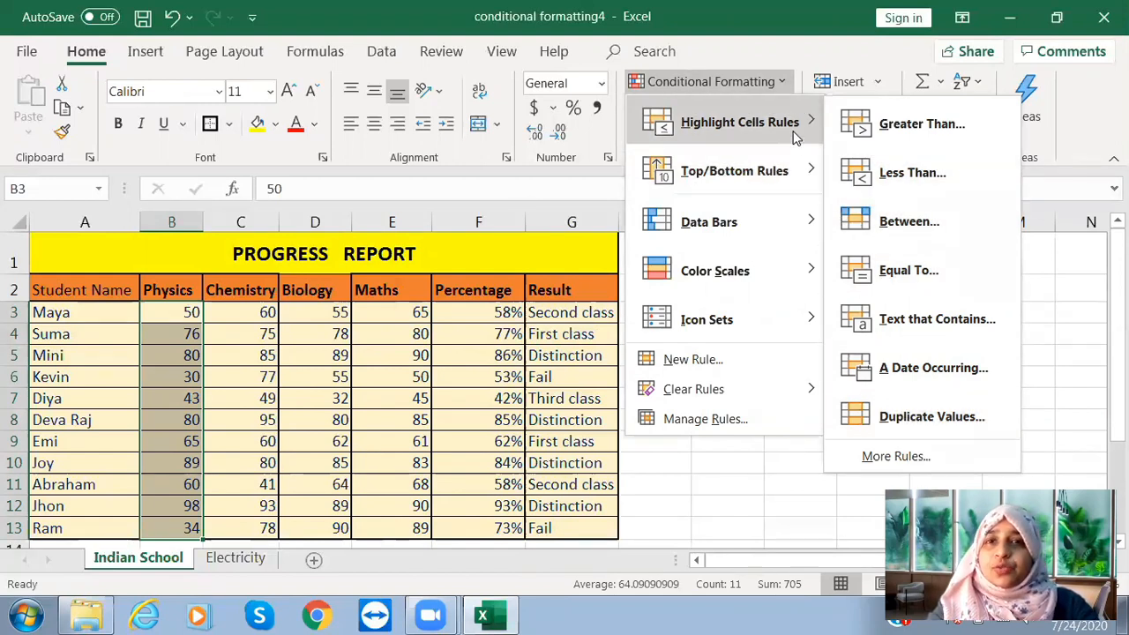
click(863, 174)
click(724, 189)
key(BackSpace)
key(BackSpace)
text(40)
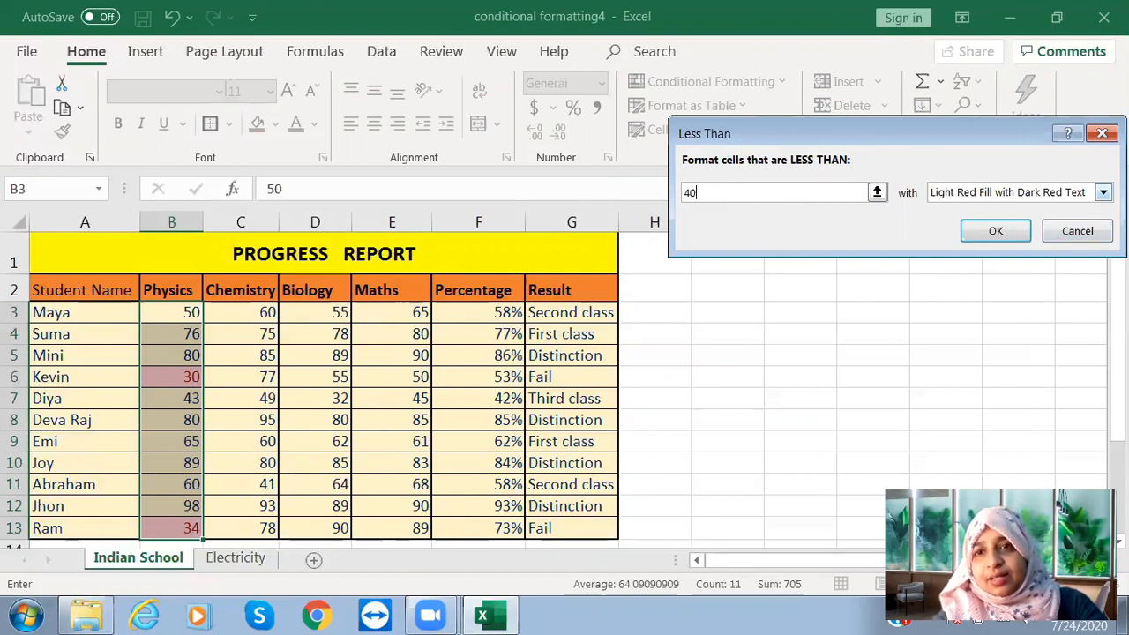
click(1102, 192)
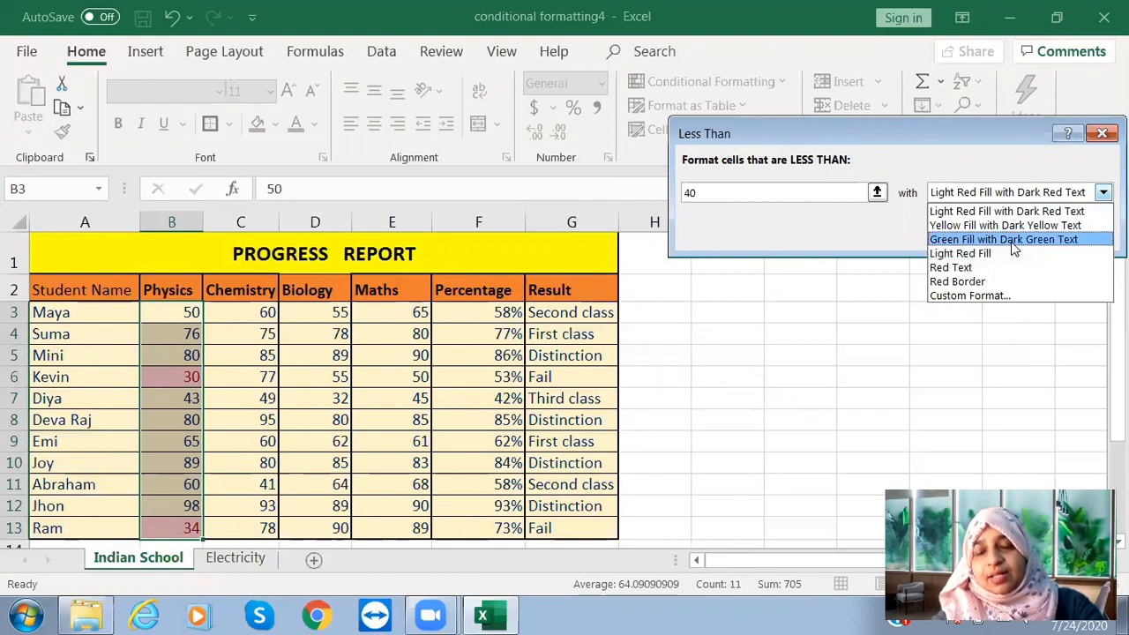
click(953, 267)
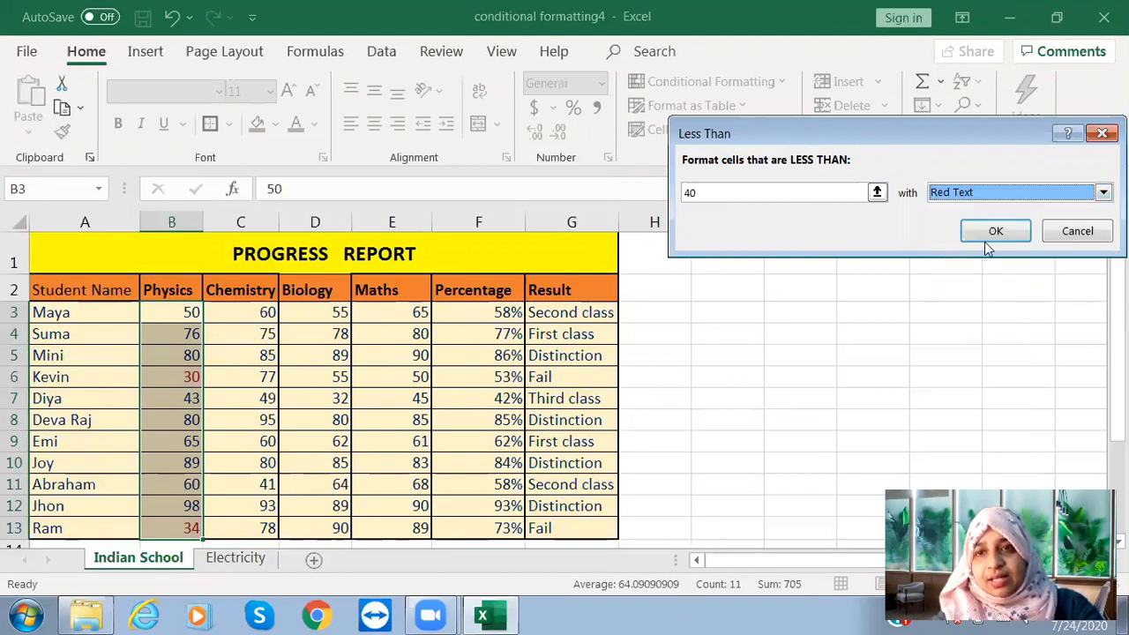
click(989, 233)
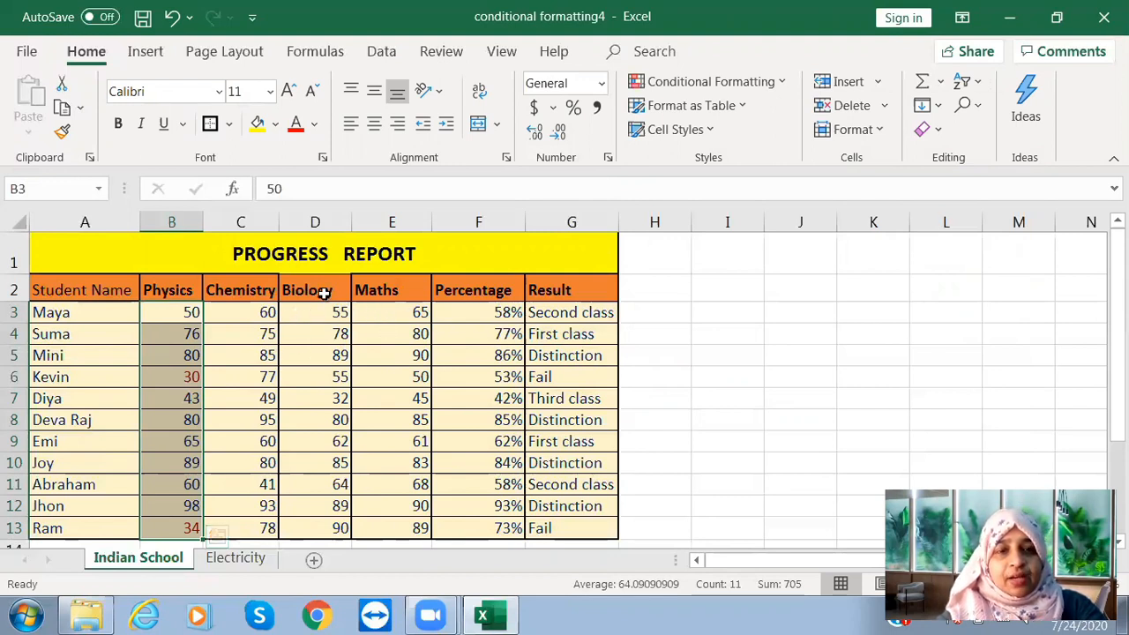
Add a Less Than conditional formatting rule to the Biology marks D3:D13, showing values below 40 in Red Text.
drag(327, 313, 336, 524)
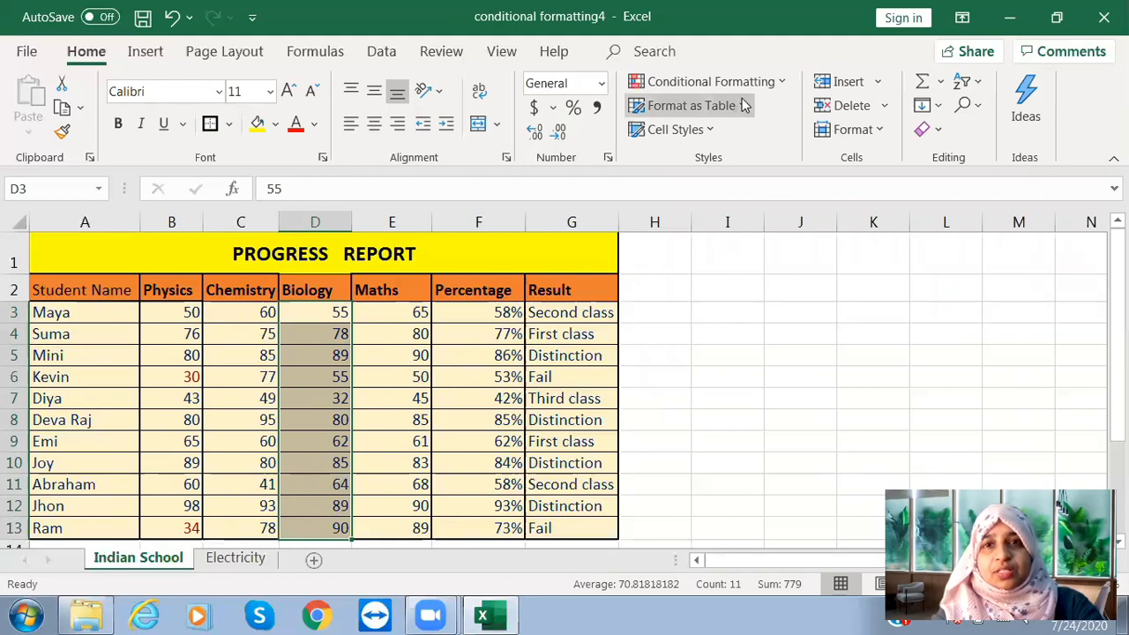
click(781, 85)
mouse_move(781, 118)
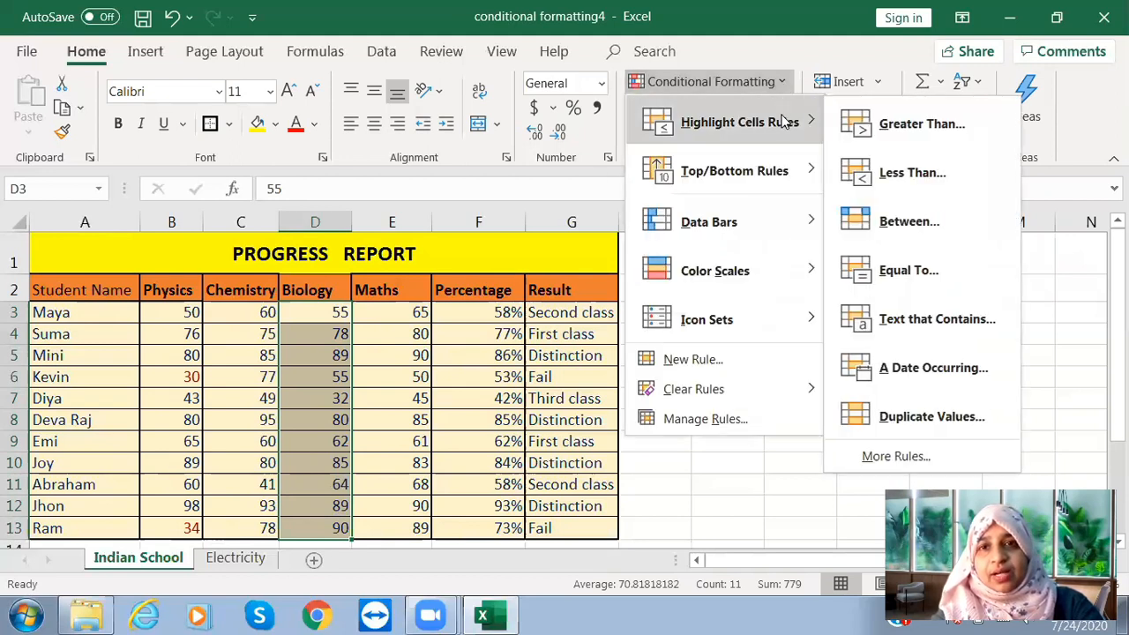
click(882, 171)
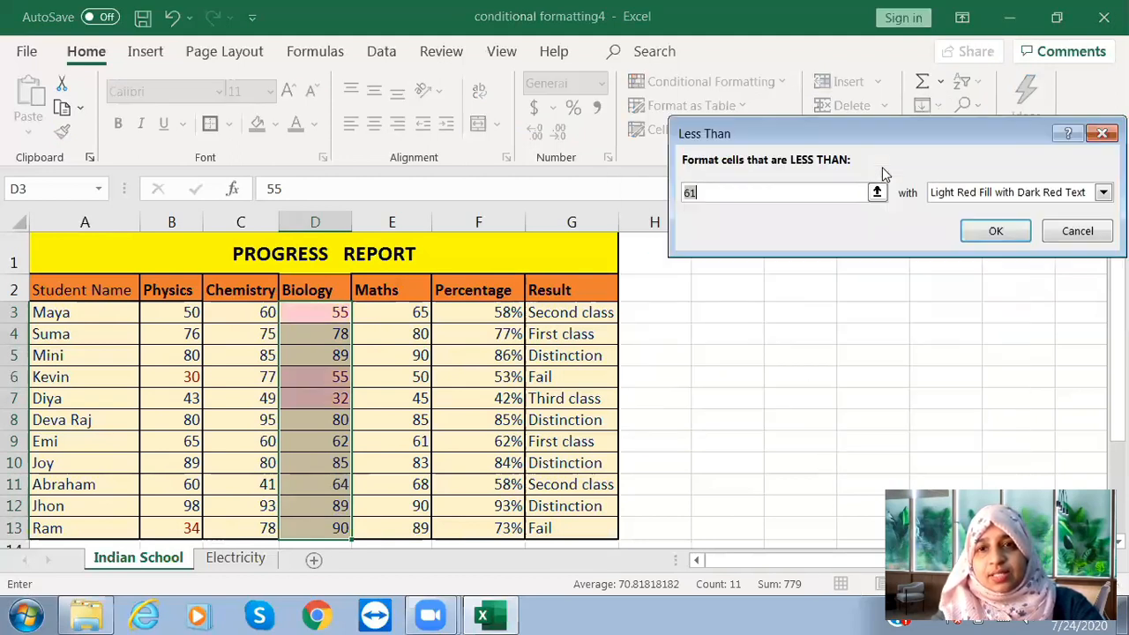
text(40)
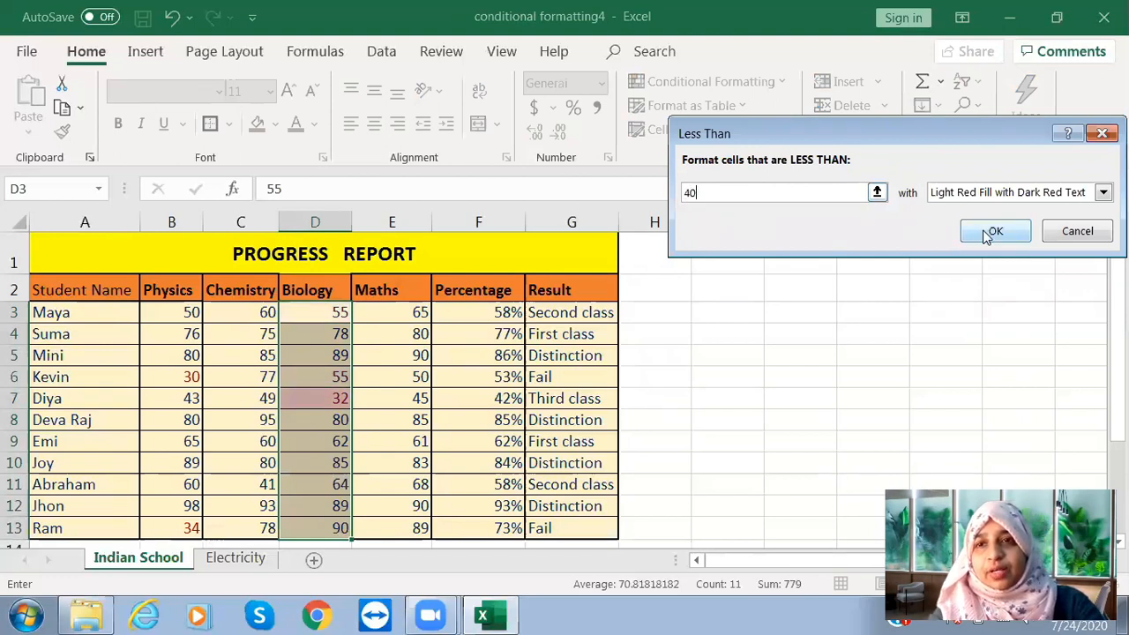
click(1102, 192)
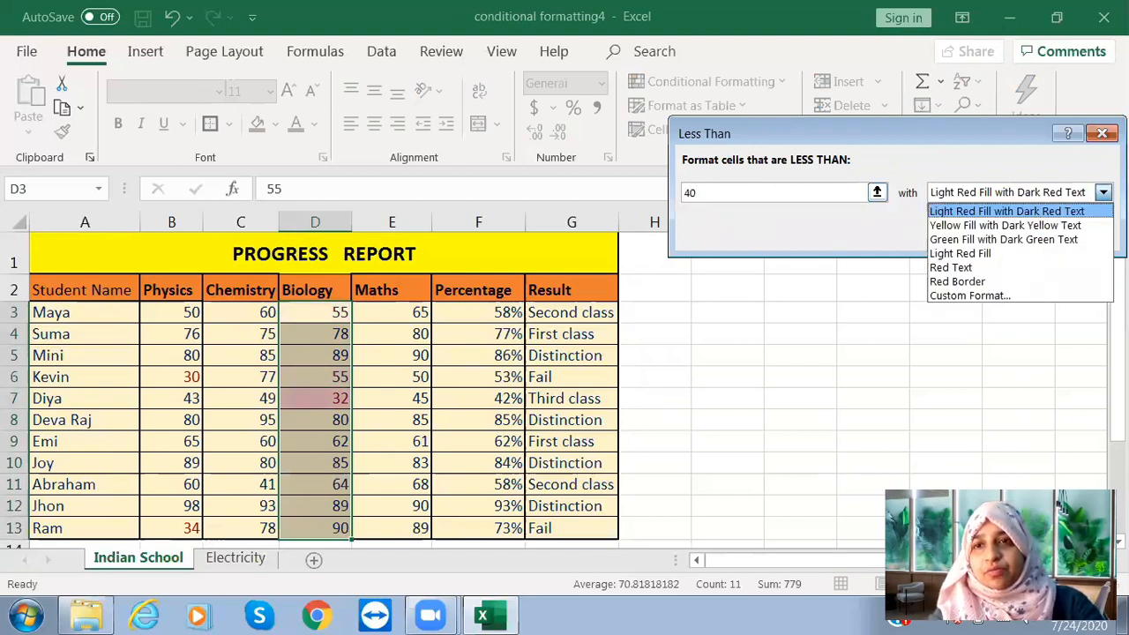
click(1038, 267)
click(994, 233)
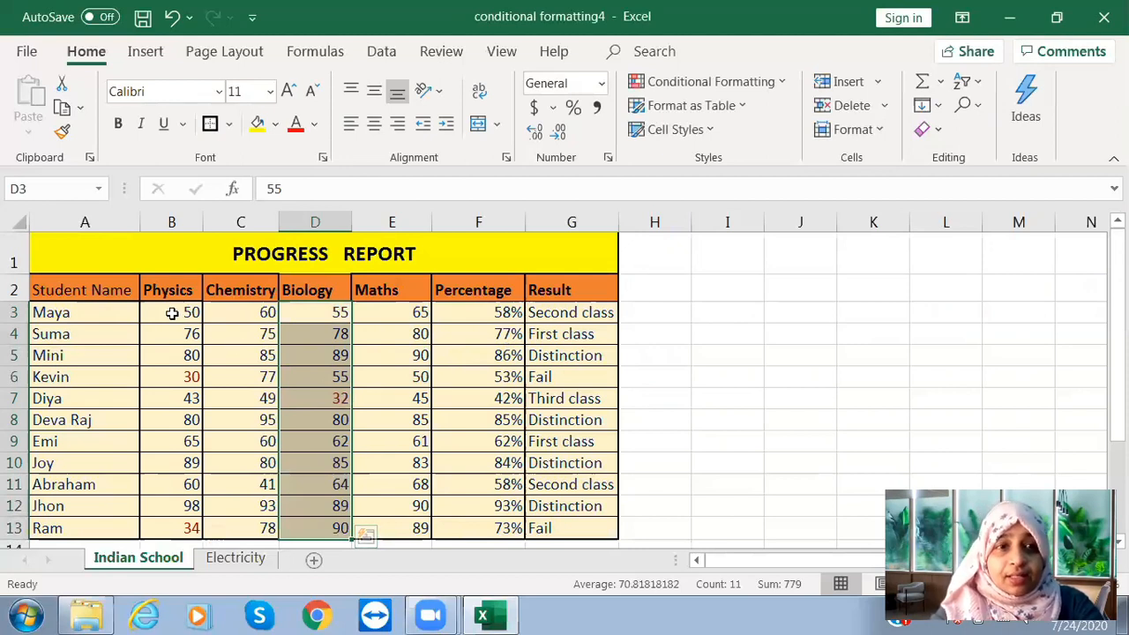
Set up a Less Than 40 highlight rule with Light Red Fill with Dark Red Text for all subject marks in B3:E13.
drag(172, 313, 401, 522)
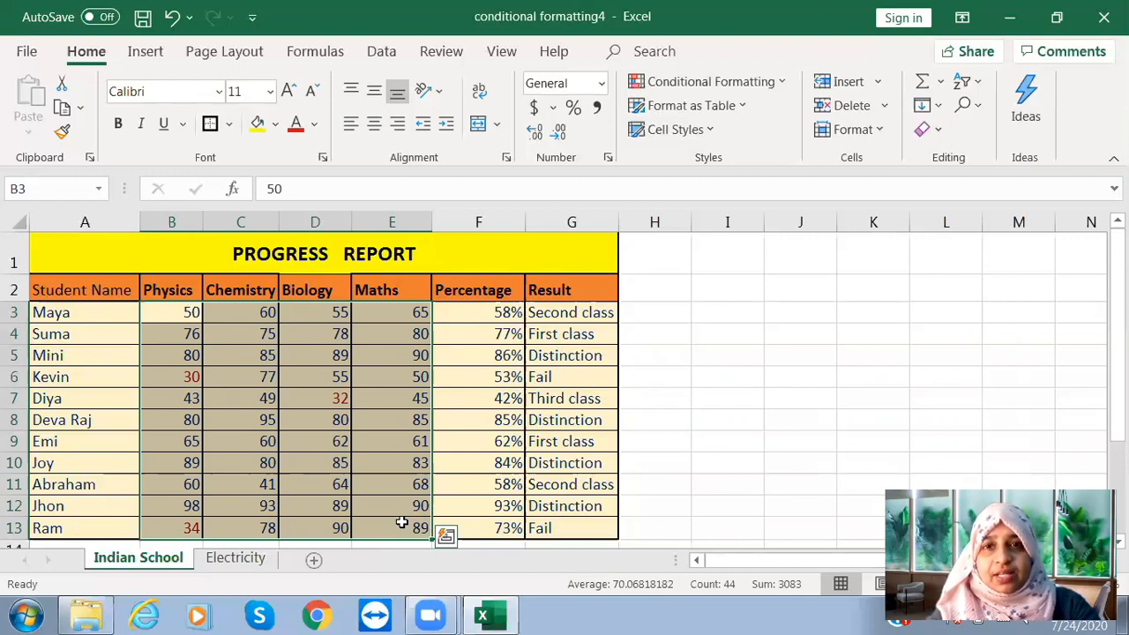
click(782, 86)
mouse_move(785, 122)
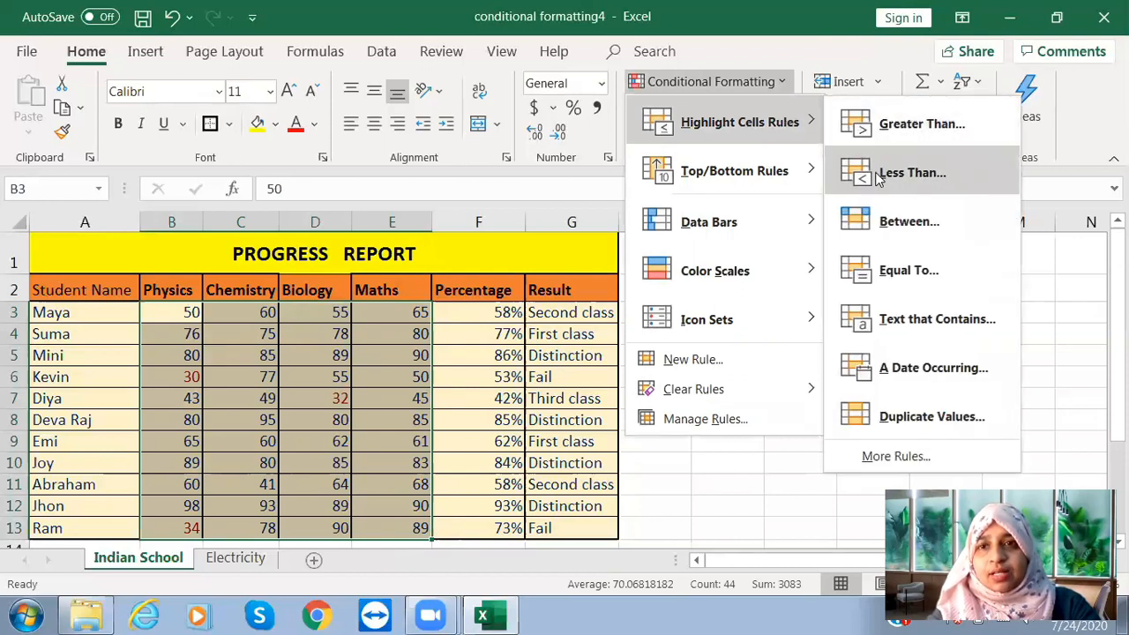
click(912, 173)
text(40)
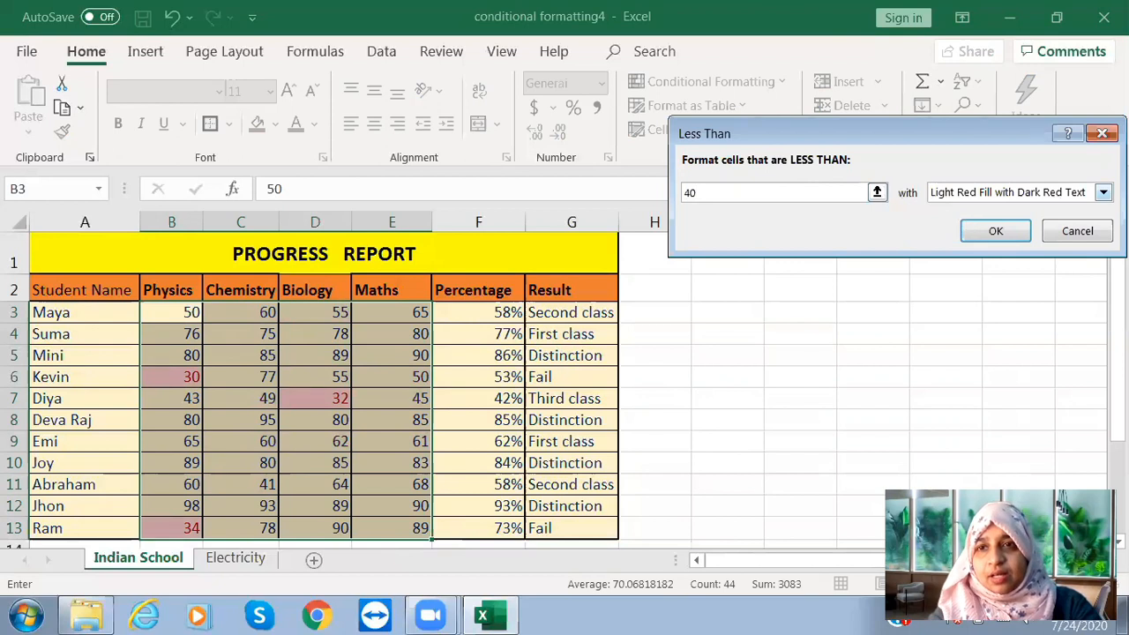
click(1103, 192)
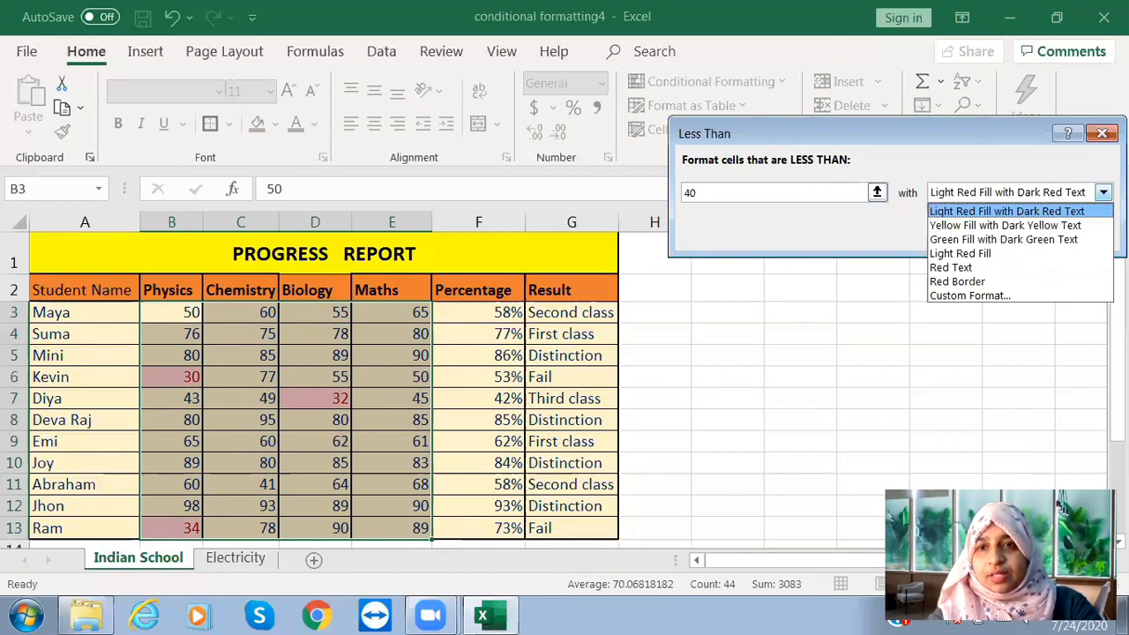
click(1054, 213)
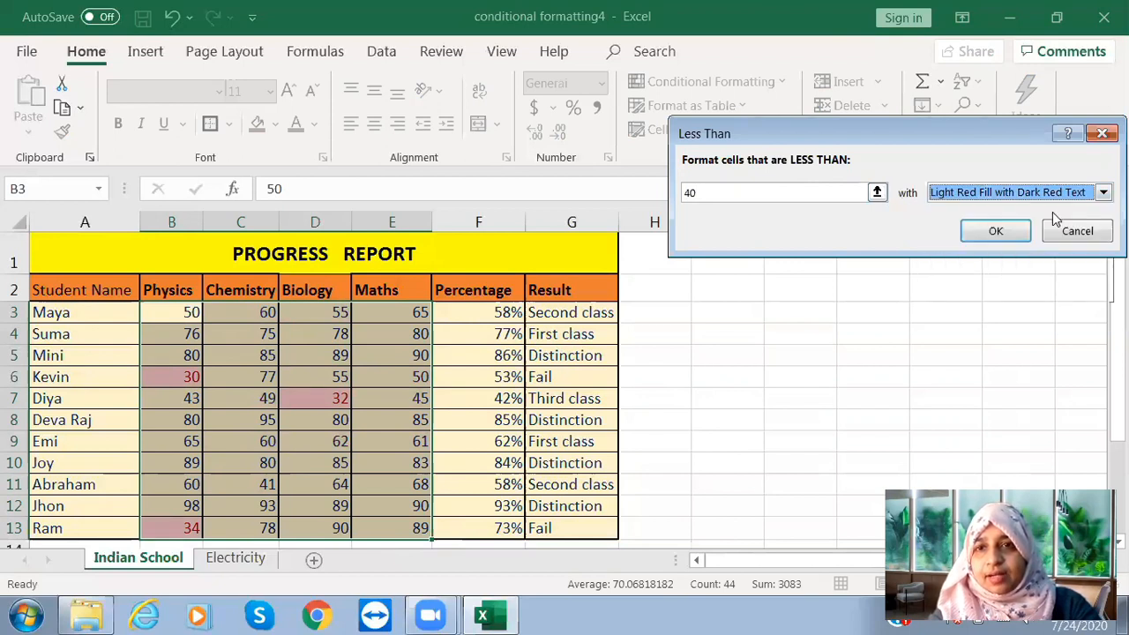
Examine the font colour and fill options available in a custom format for the Less Than rule.
click(1103, 192)
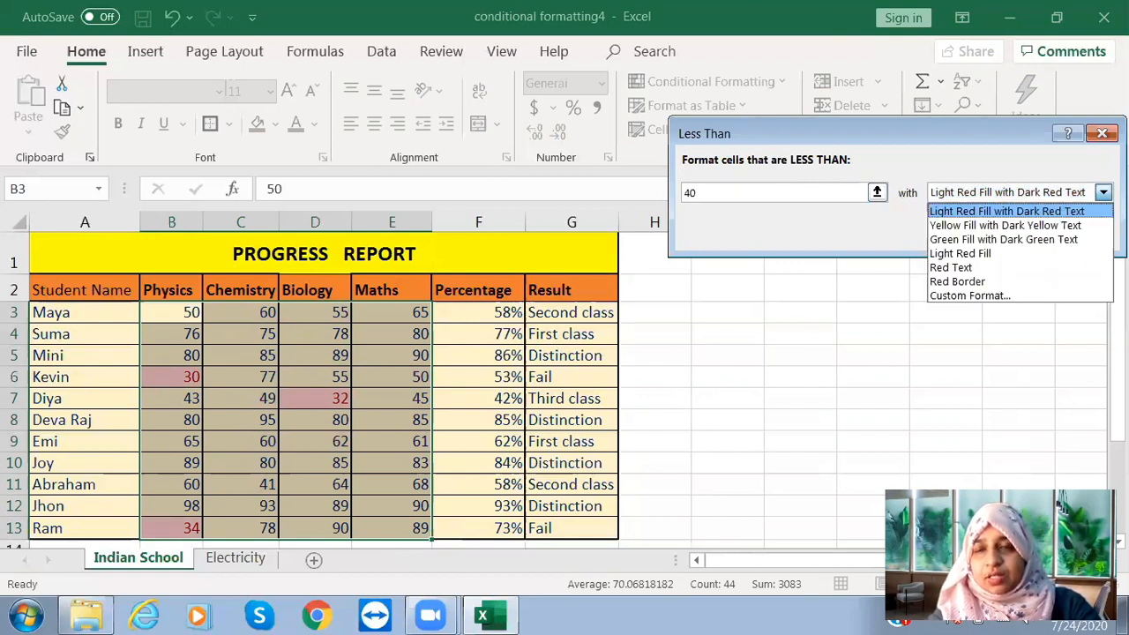
click(1023, 295)
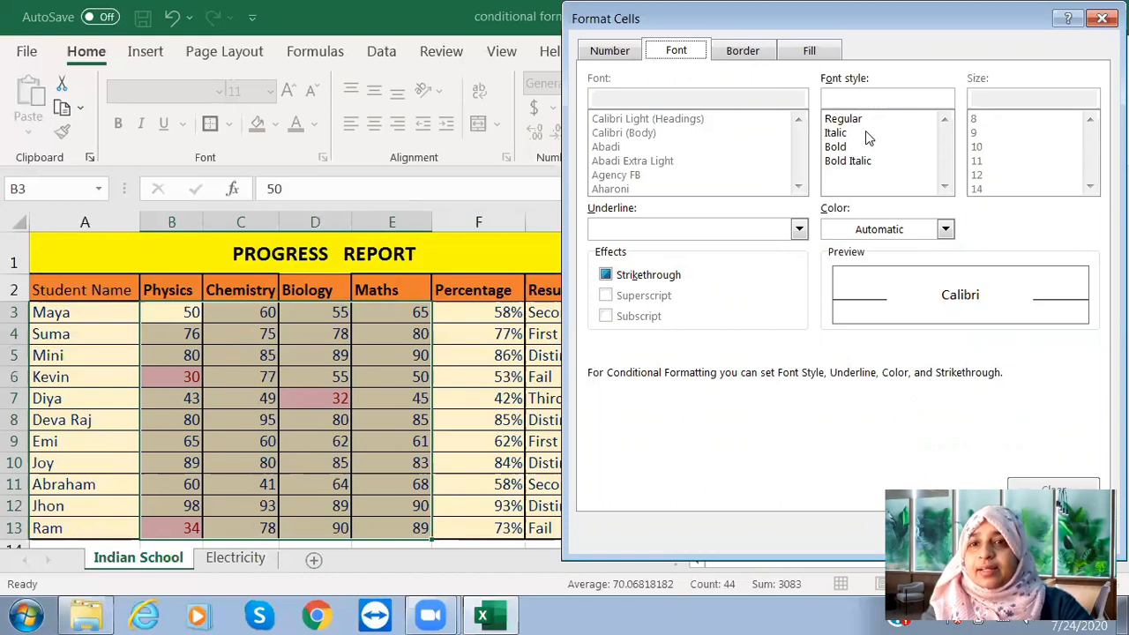
click(944, 229)
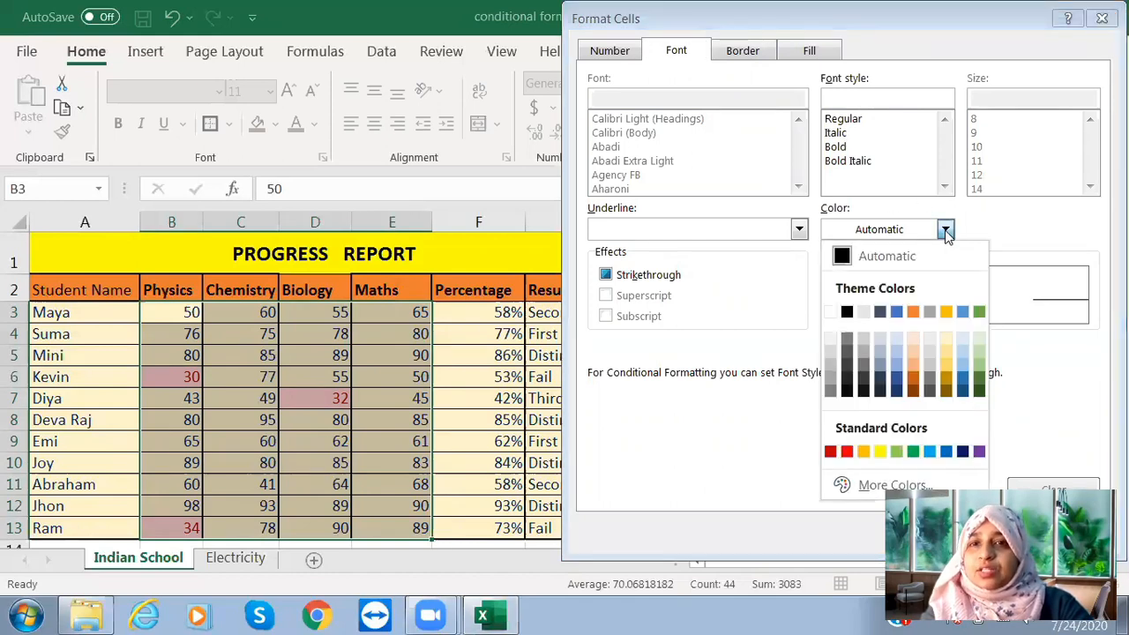
click(798, 51)
click(798, 52)
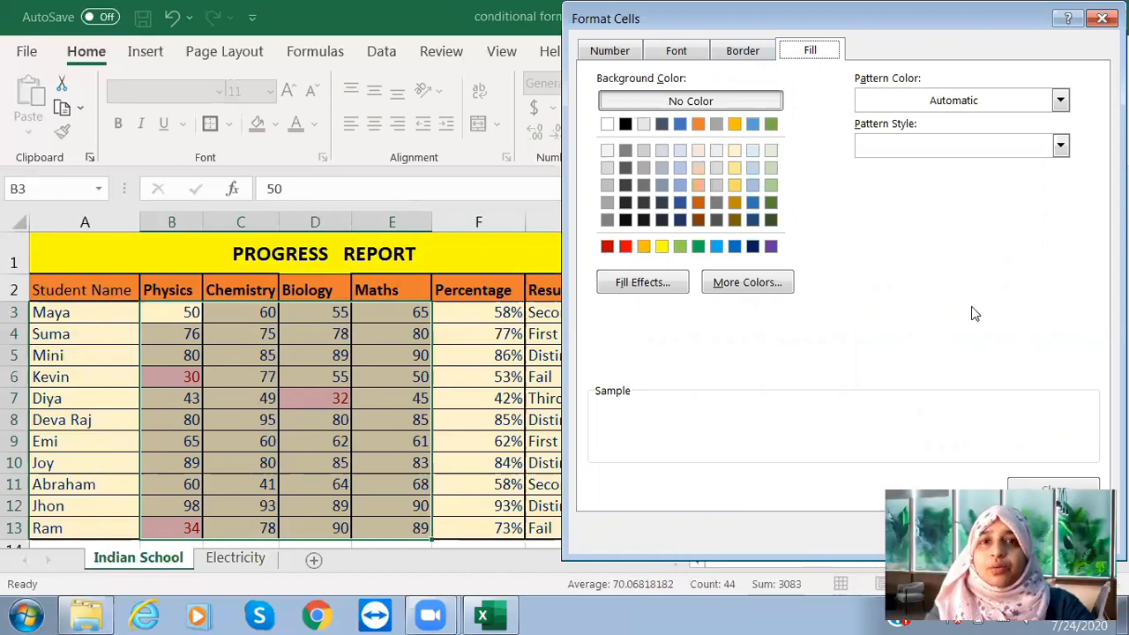
click(1101, 17)
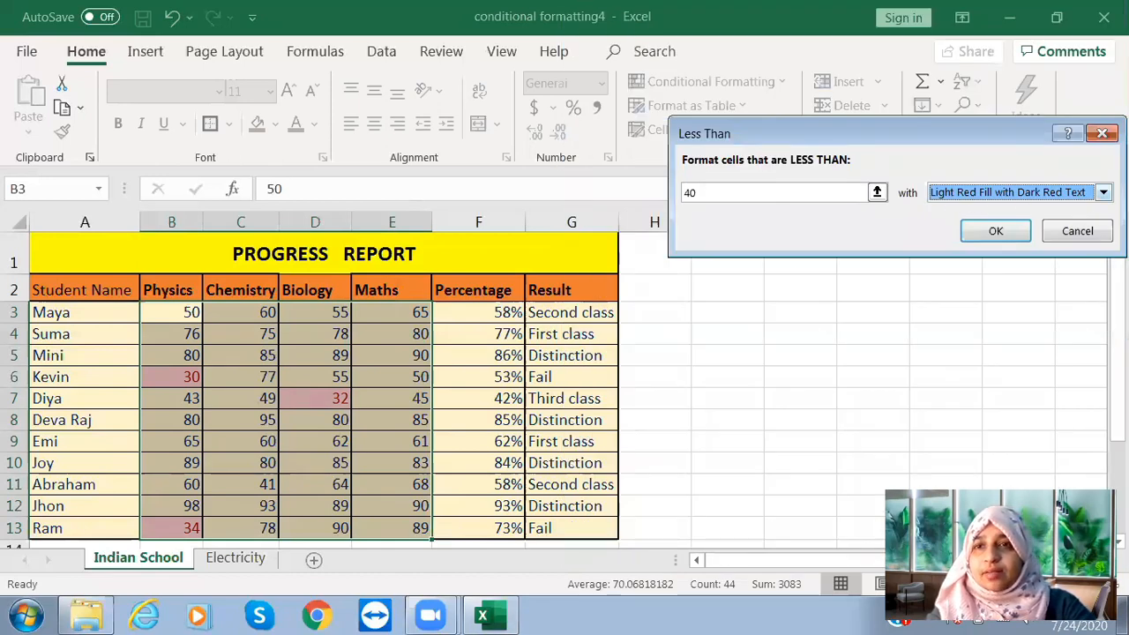
Choose Light Red Fill with Dark Red Text for the Less Than rule, apply it to the subject marks and deselect them.
click(1094, 194)
click(1081, 212)
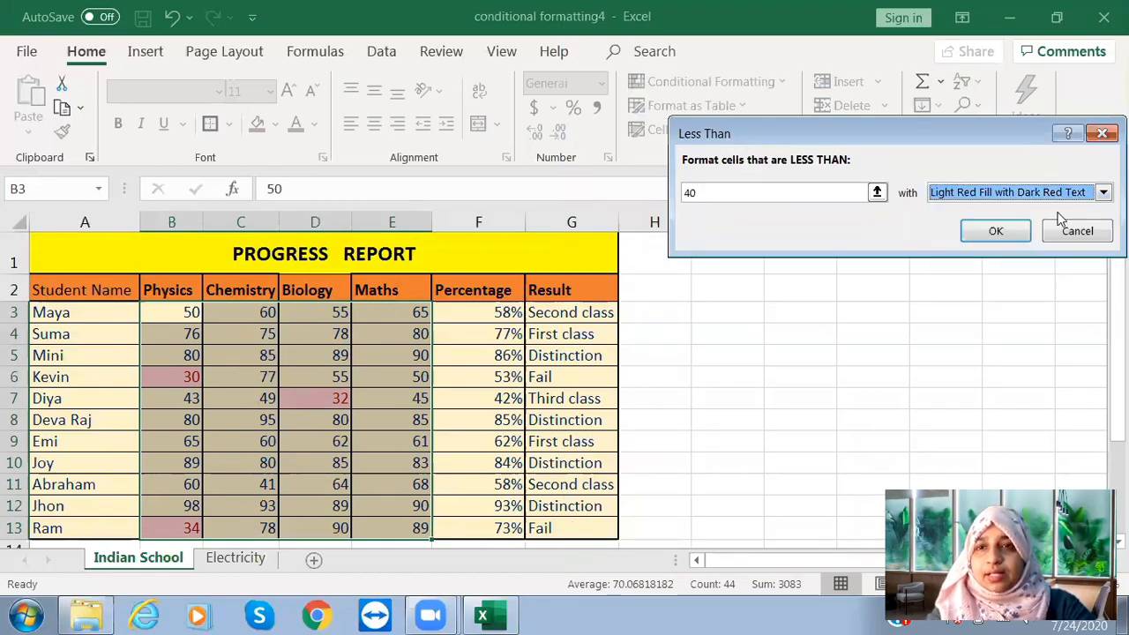
click(1009, 231)
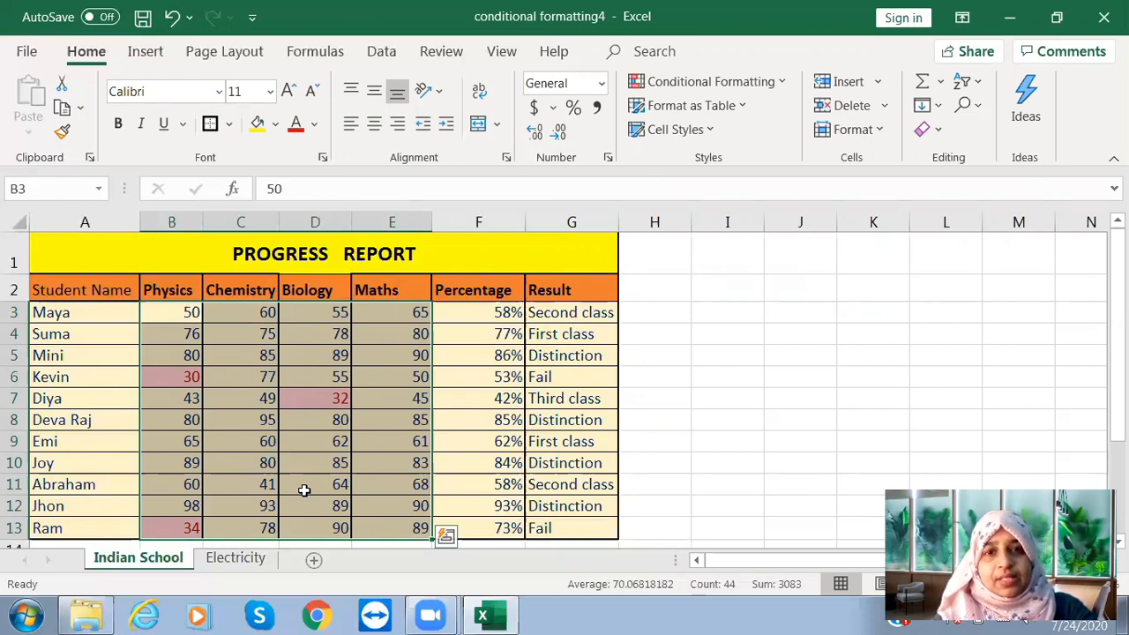
click(727, 312)
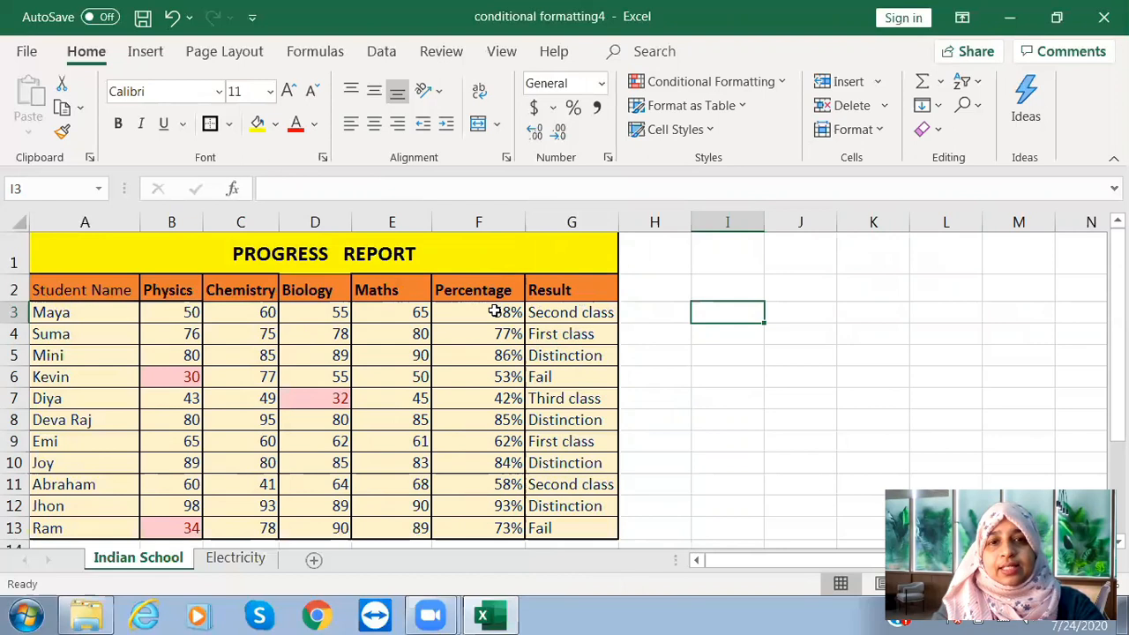
Add a Greater Than conditional formatting rule to the Percentage cells F3:F13, marking values above 80% with Green Fill with Dark Green Text.
drag(496, 311, 504, 530)
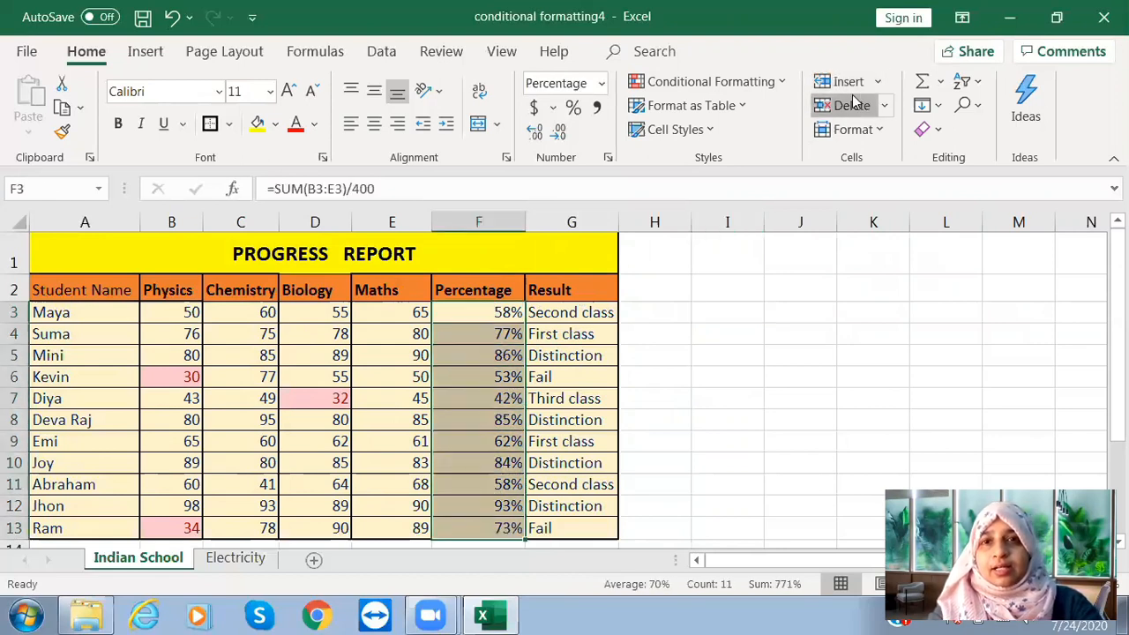
click(781, 82)
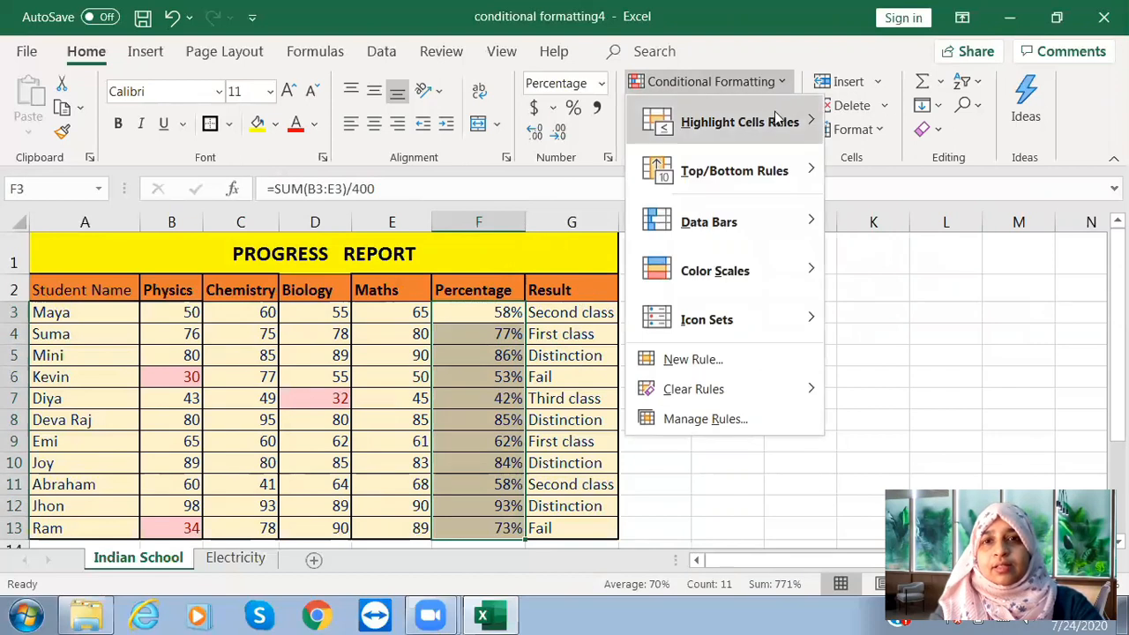
mouse_move(778, 125)
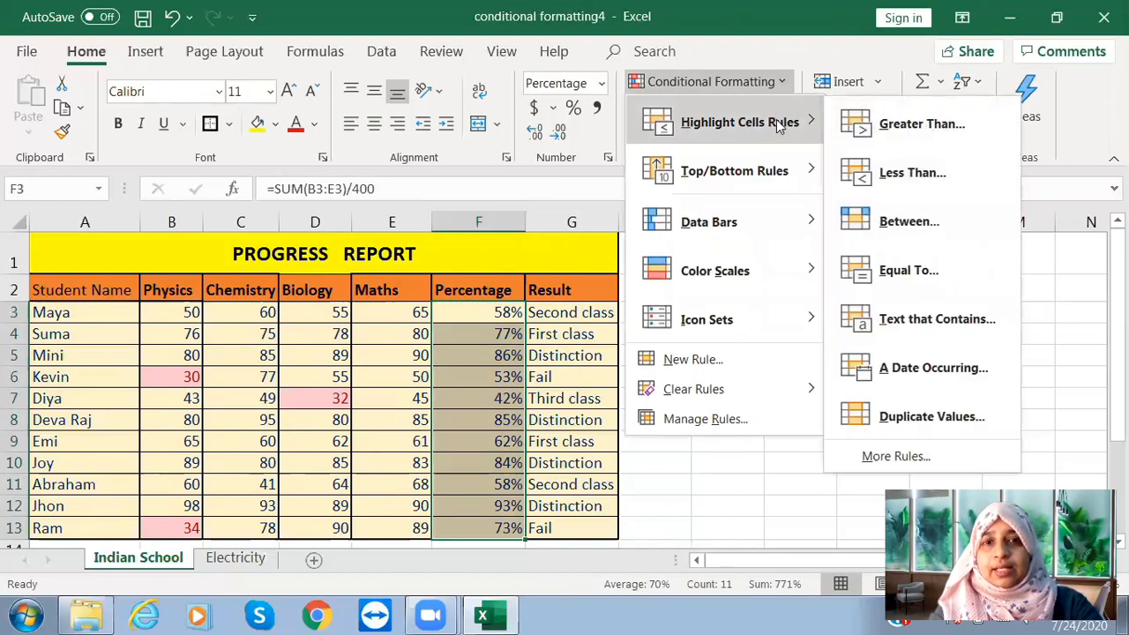
click(867, 124)
click(697, 192)
key(BackSpace)
key(BackSpace)
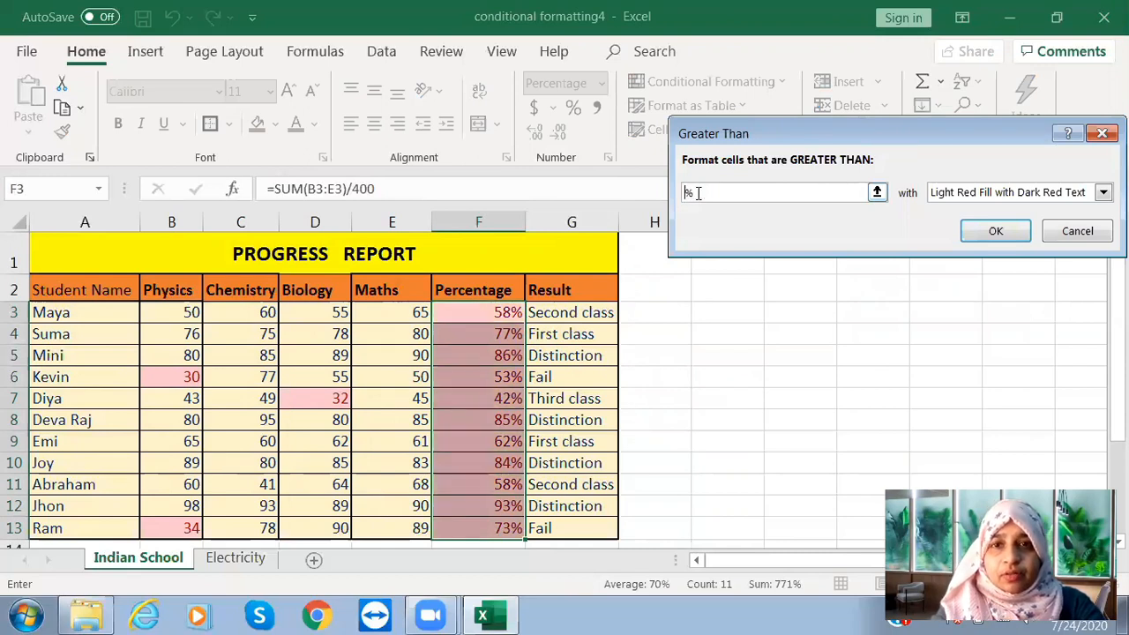
text(80)
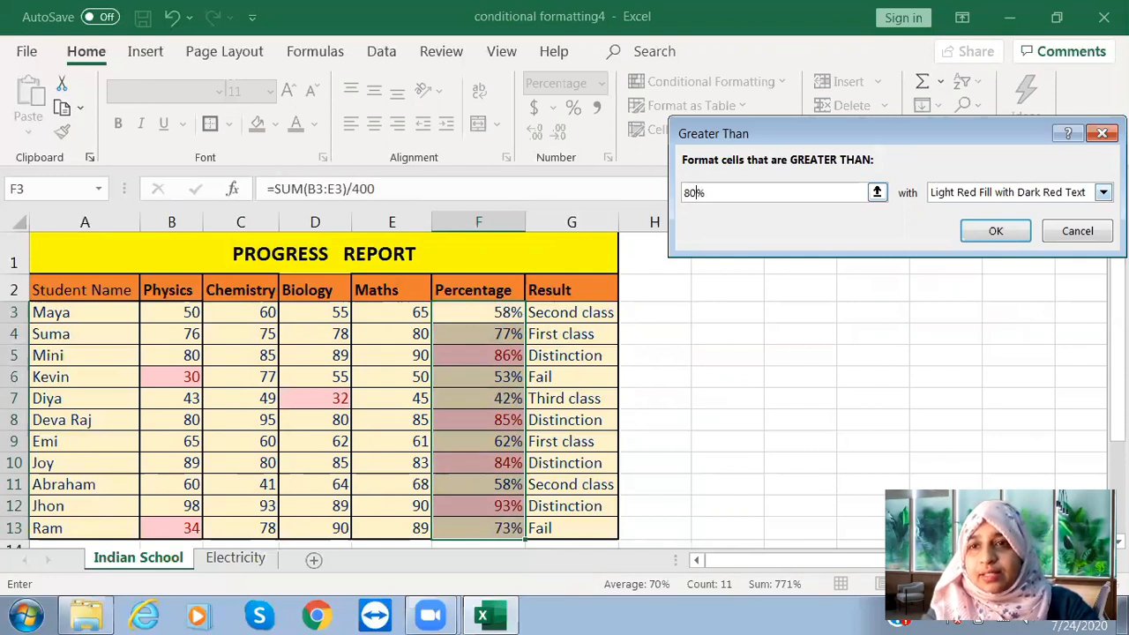
click(1102, 193)
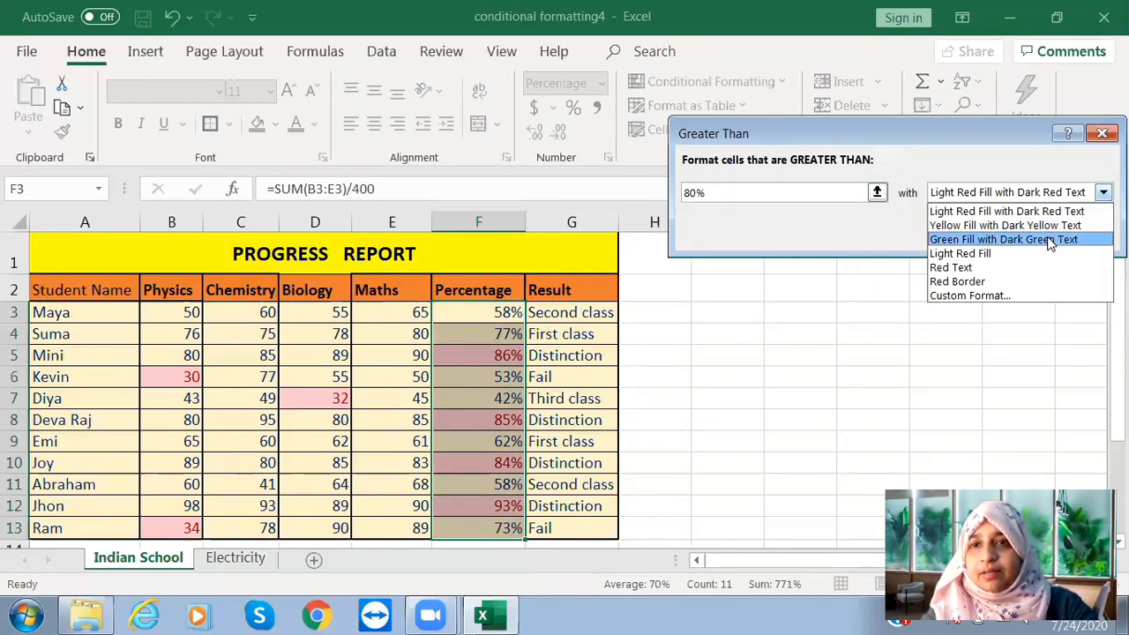
click(1050, 240)
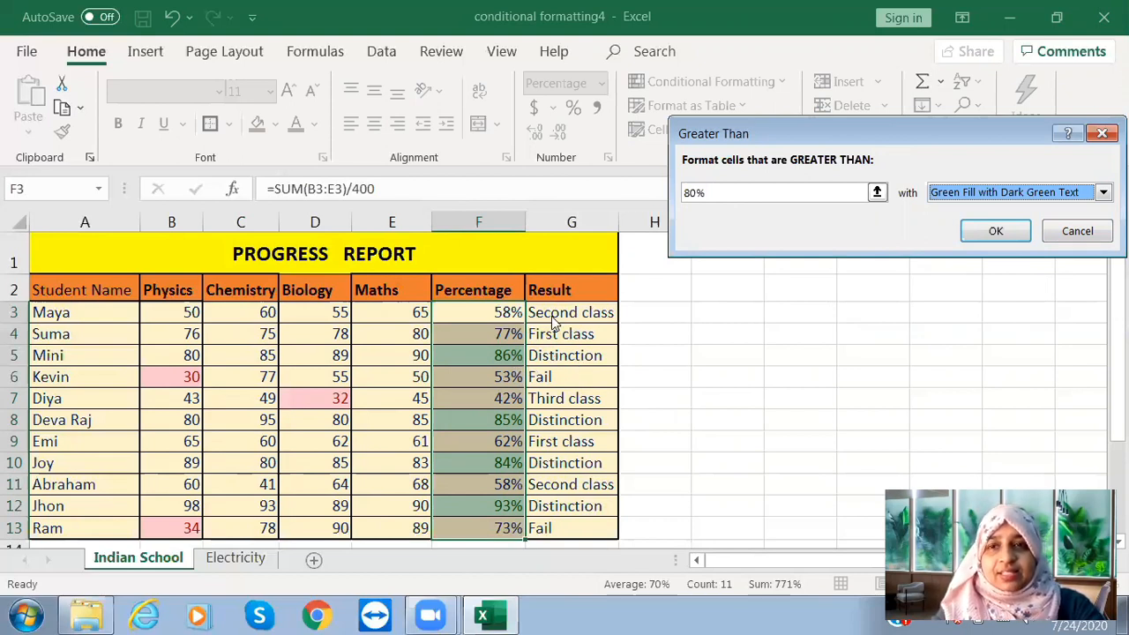
click(984, 234)
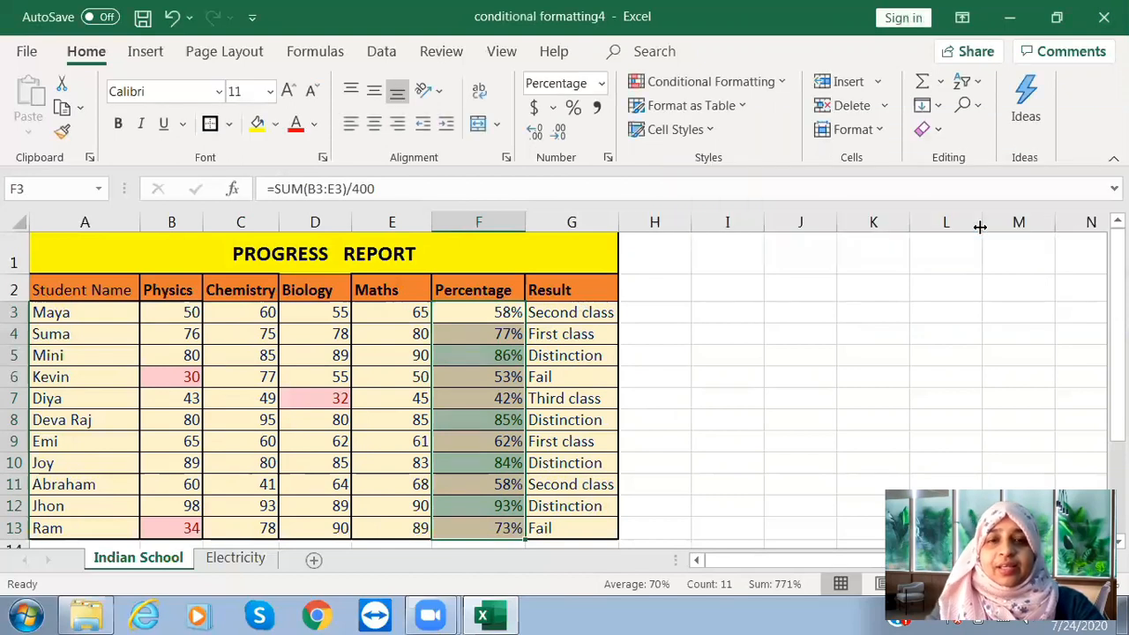
Set up a Text That Contains highlight rule for the Result cells G3:G13, matching the text "fail".
click(806, 315)
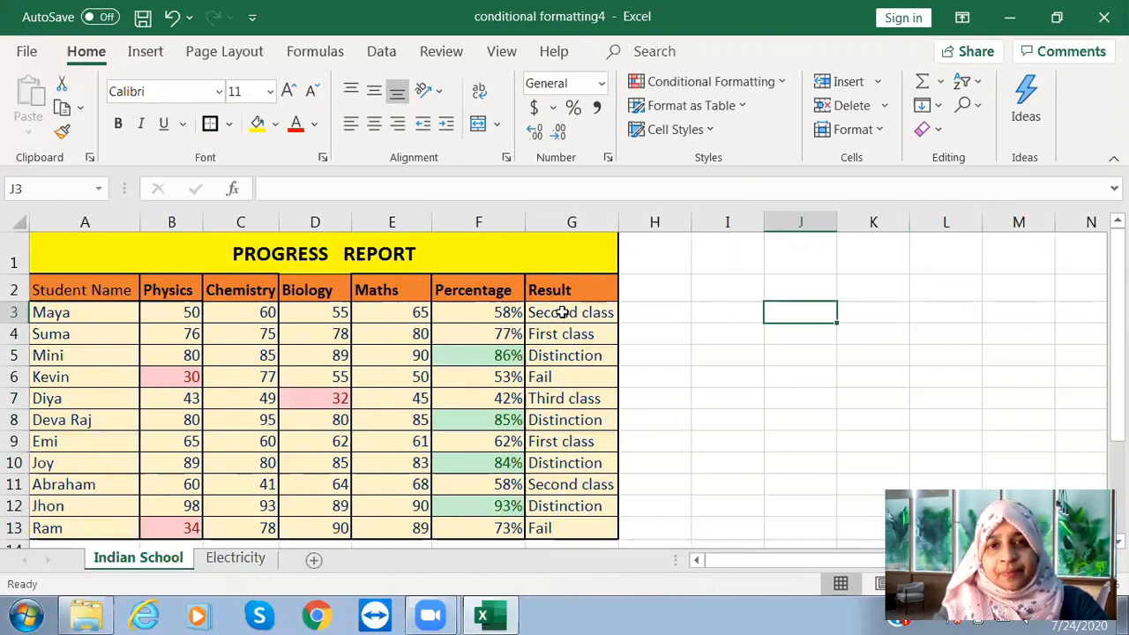
drag(561, 312, 577, 532)
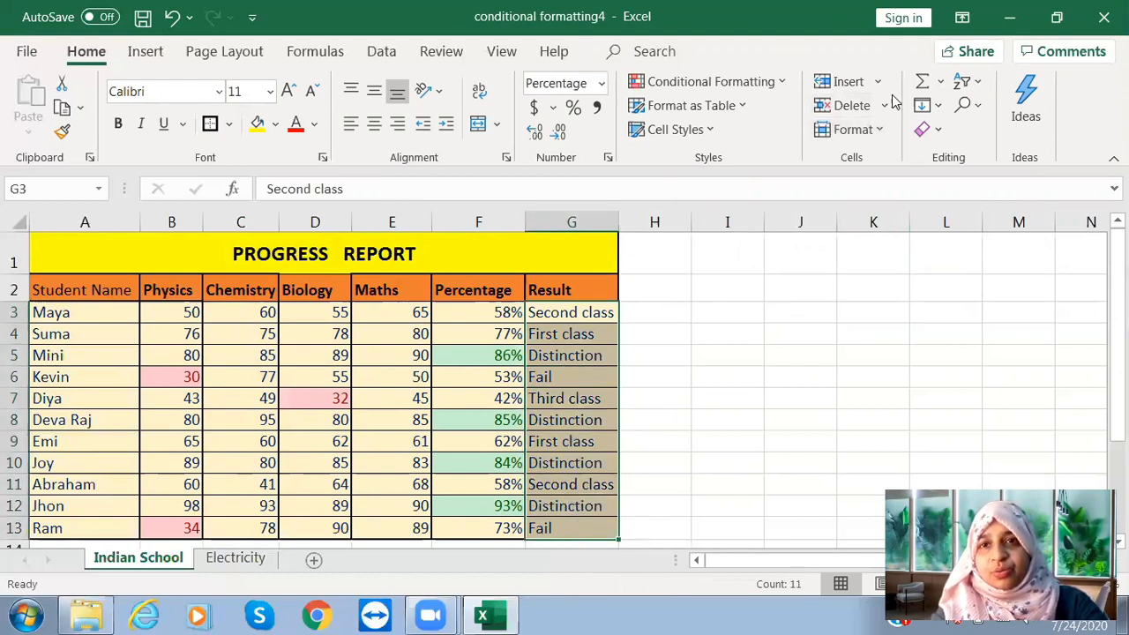
click(782, 82)
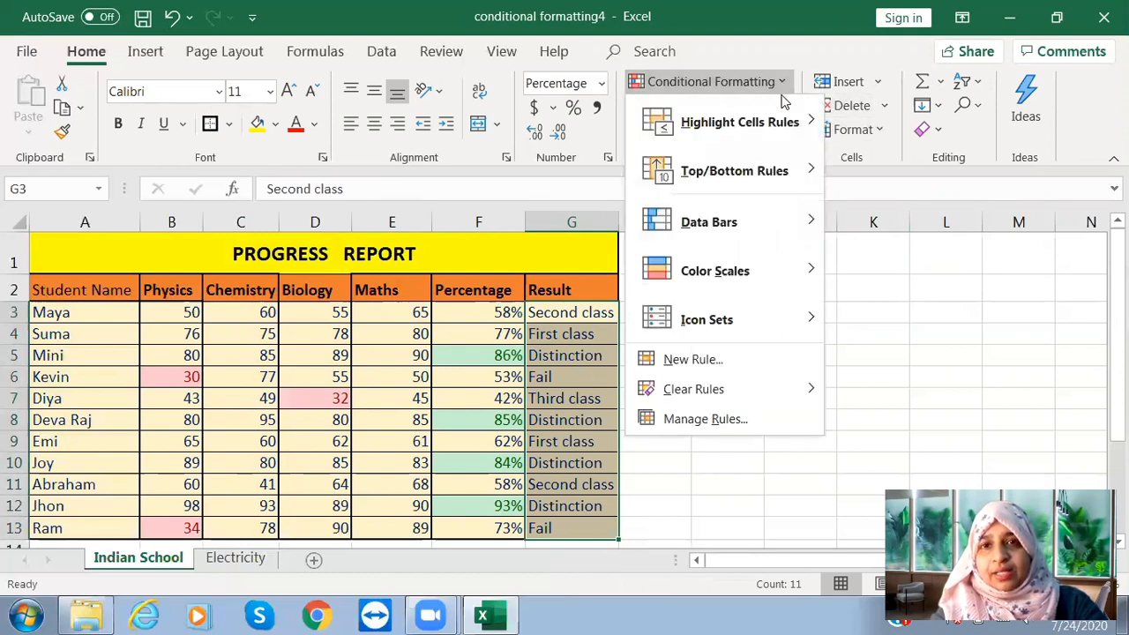
mouse_move(779, 124)
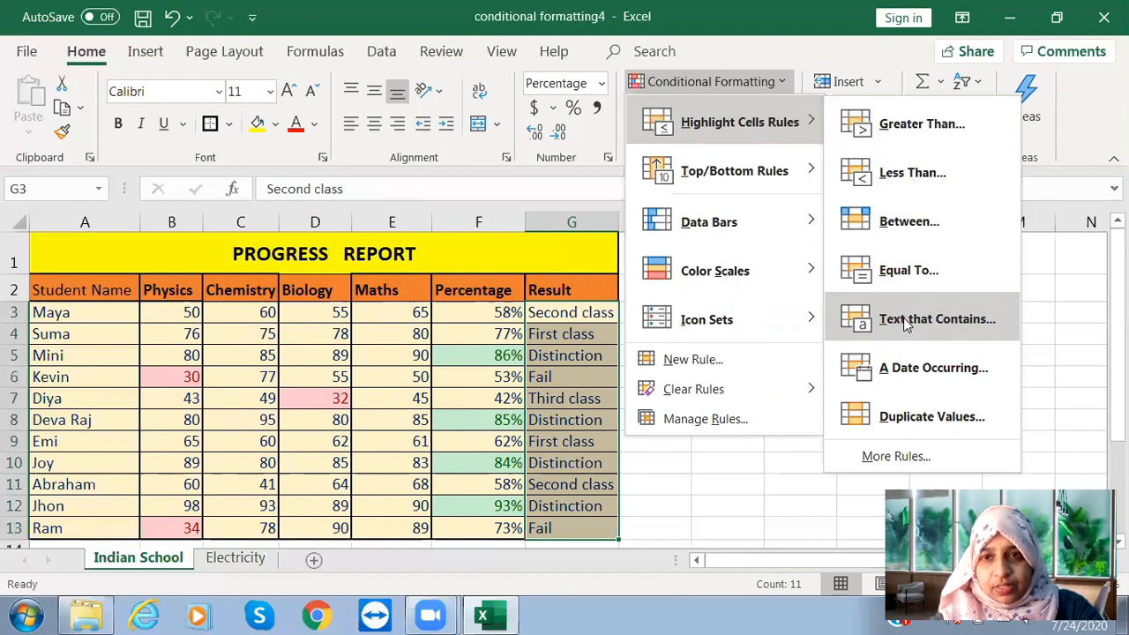
click(903, 317)
text(Fail class)
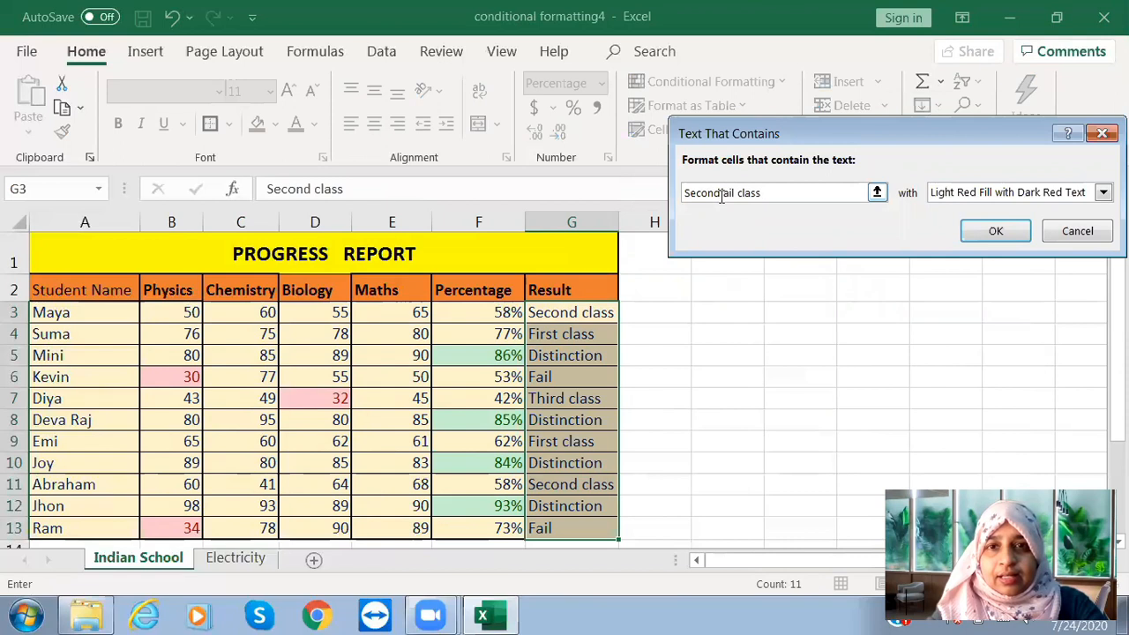
key(BackSpace)
key(BackSpace)
key(BackSpace)
key(BackSpace)
key(BackSpace)
key(BackSpace)
key(BackSpace)
key(BackSpace)
key(BackSpace)
key(BackSpace)
key(BackSpace)
key(BackSpace)
key(BackSpace)
key(BackSpace)
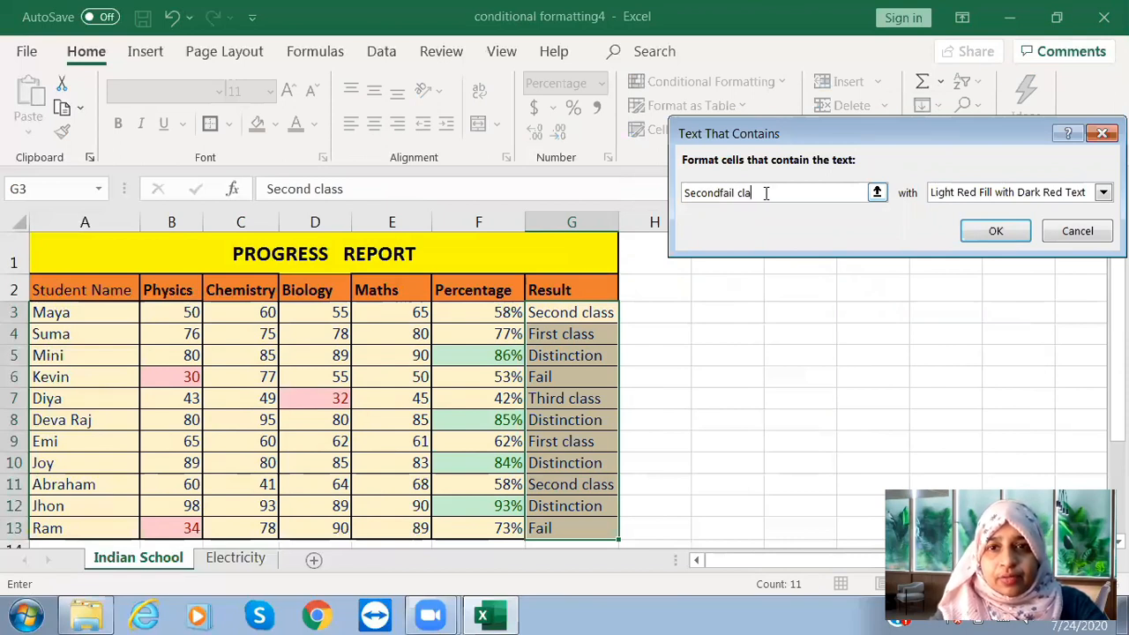
key(BackSpace)
key(BackSpace)
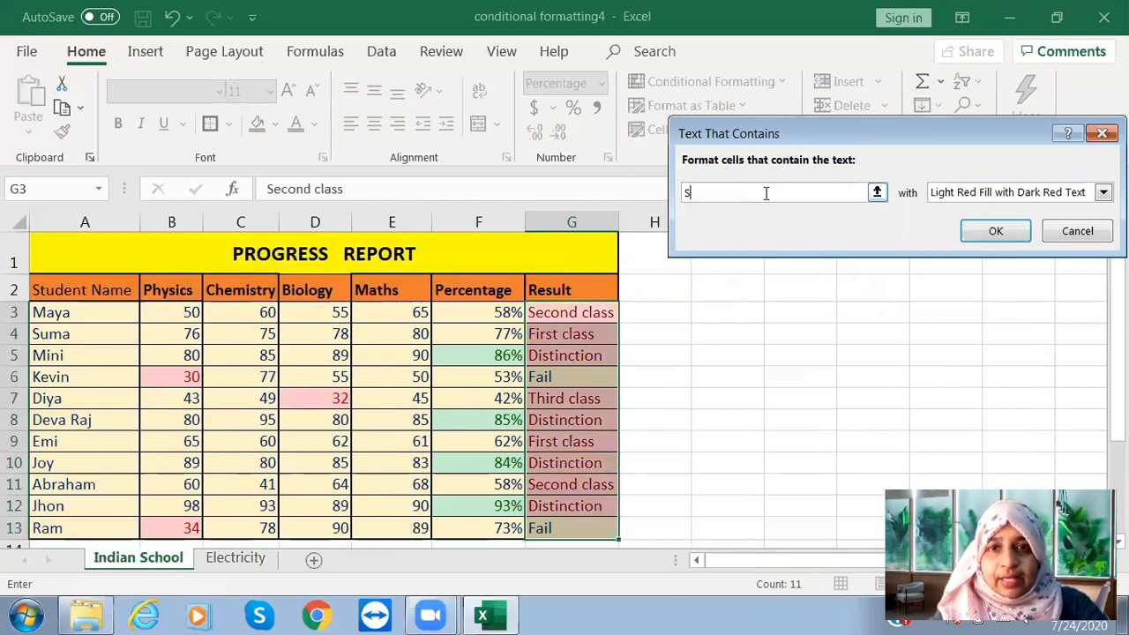
text(fail)
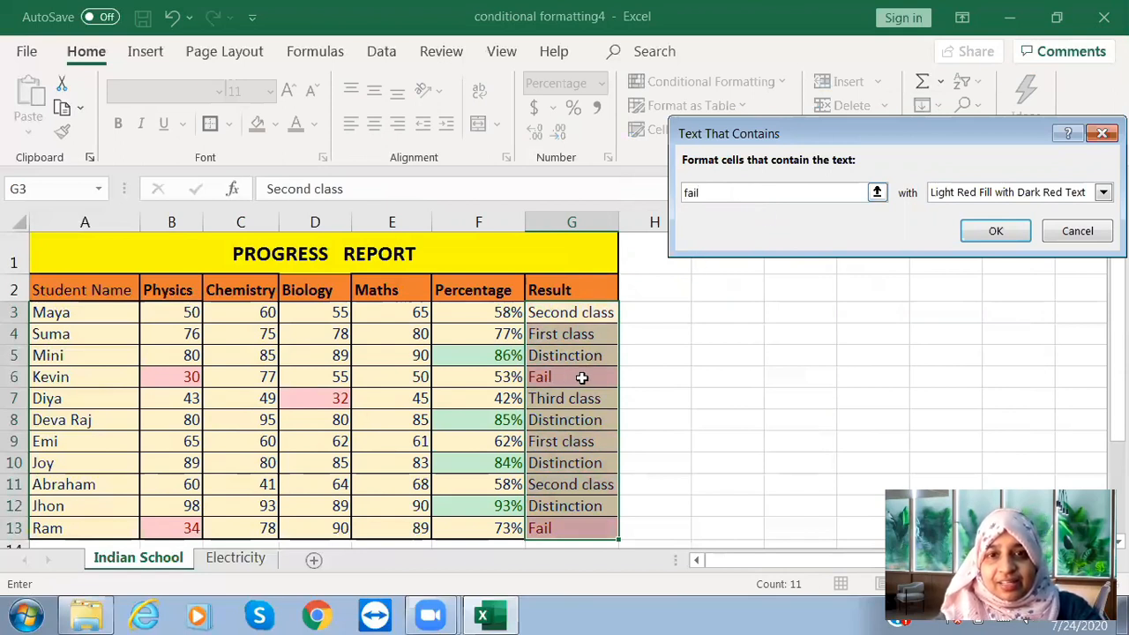
Choose Red Text as the format for the Text That Contains rule, apply it and deselect the Result cells.
click(1102, 193)
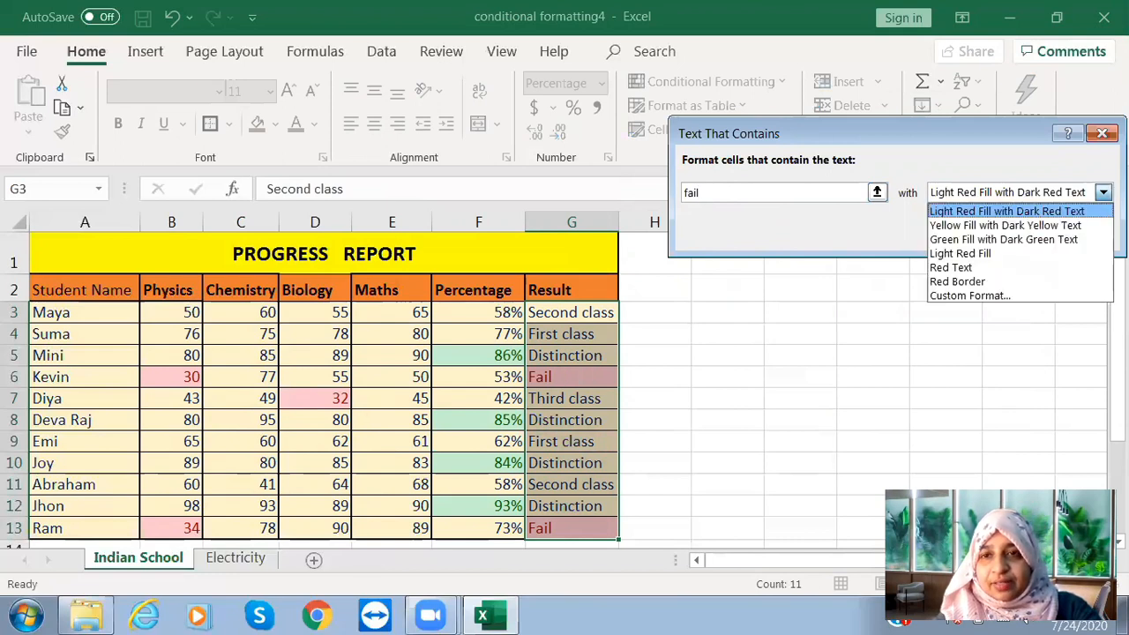
click(992, 272)
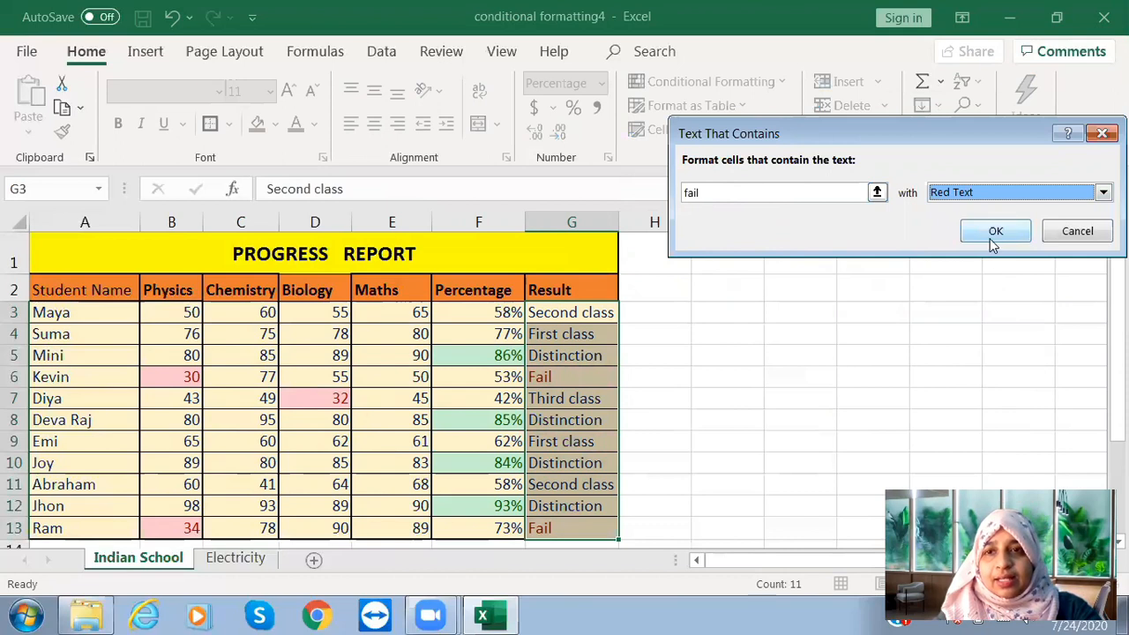
click(987, 238)
click(905, 279)
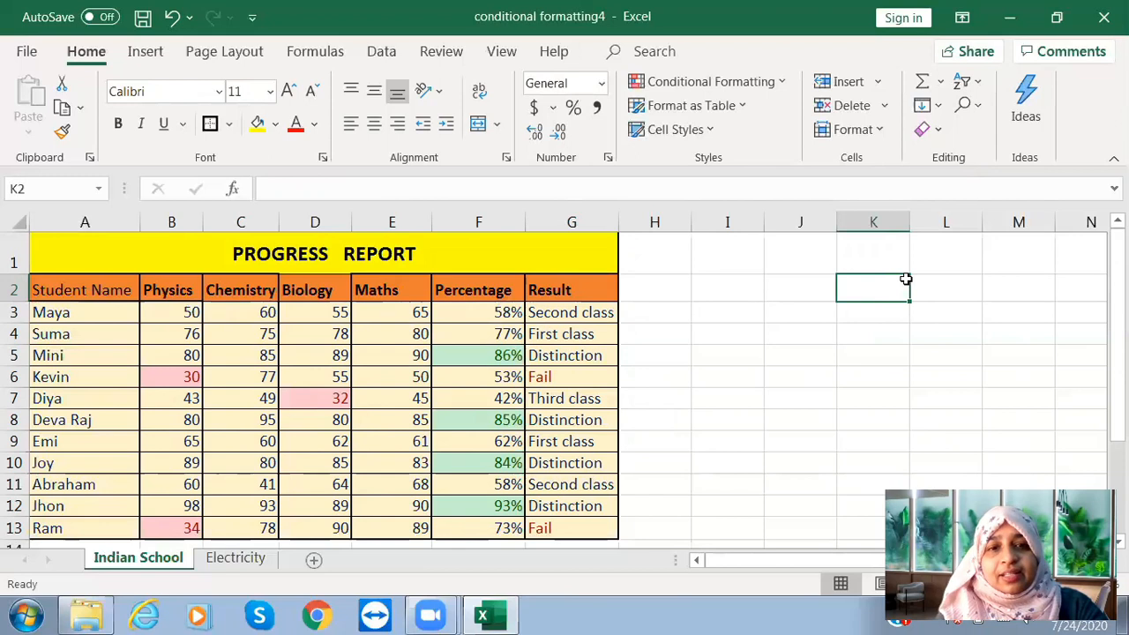
Start an A Date Occurring highlight rule for the Payment Date cells D2:D10 on the Electricity sheet.
click(236, 558)
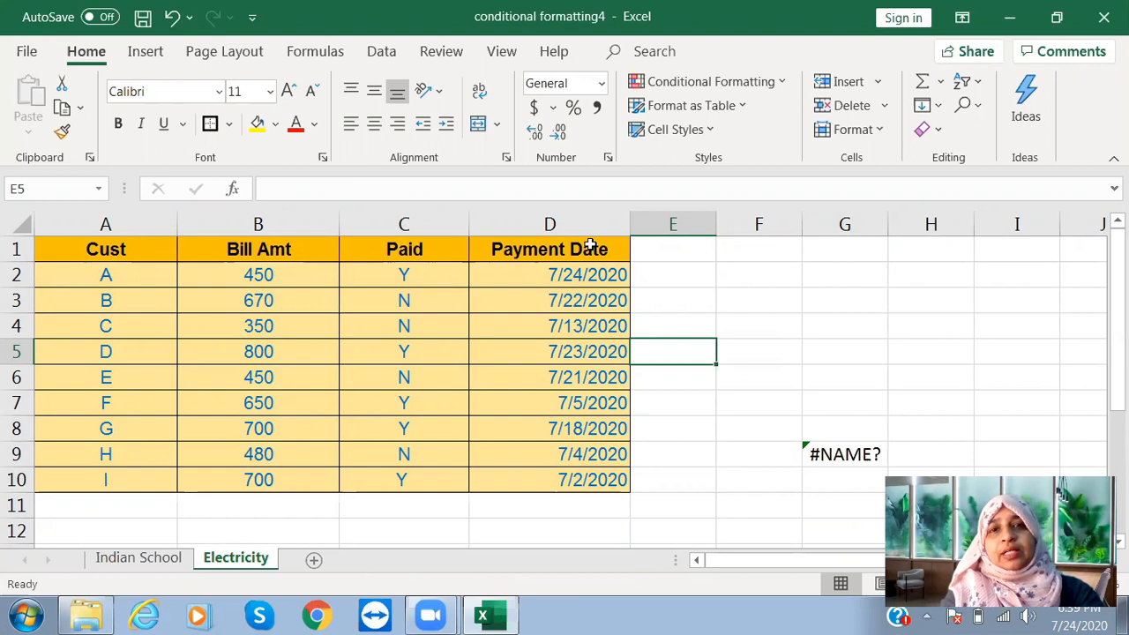
click(572, 281)
drag(571, 280, 586, 476)
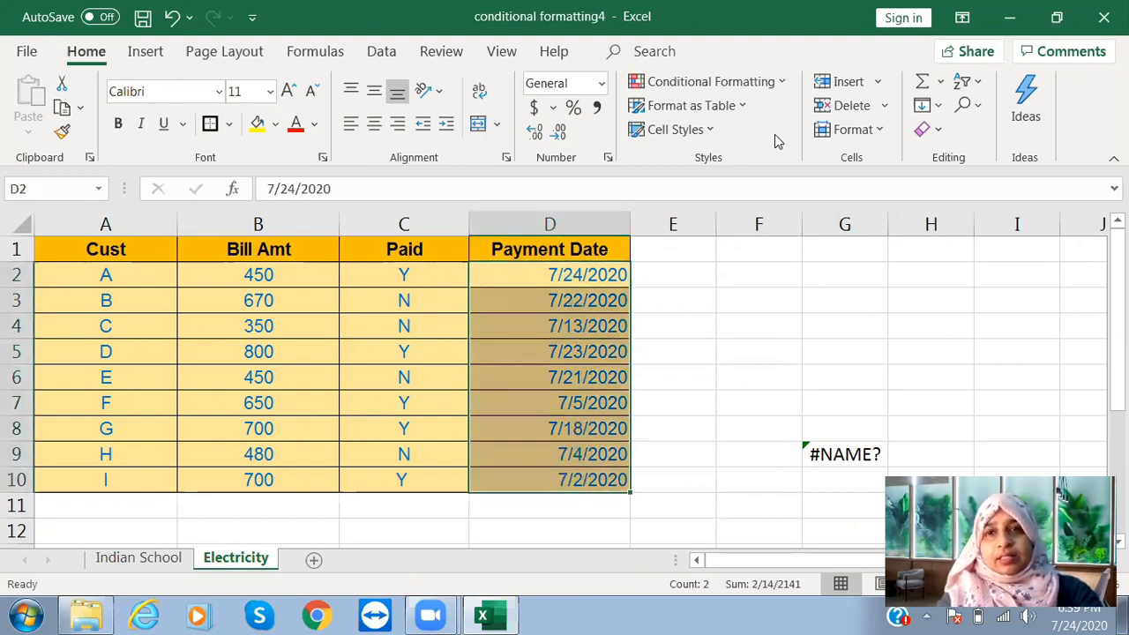
click(784, 84)
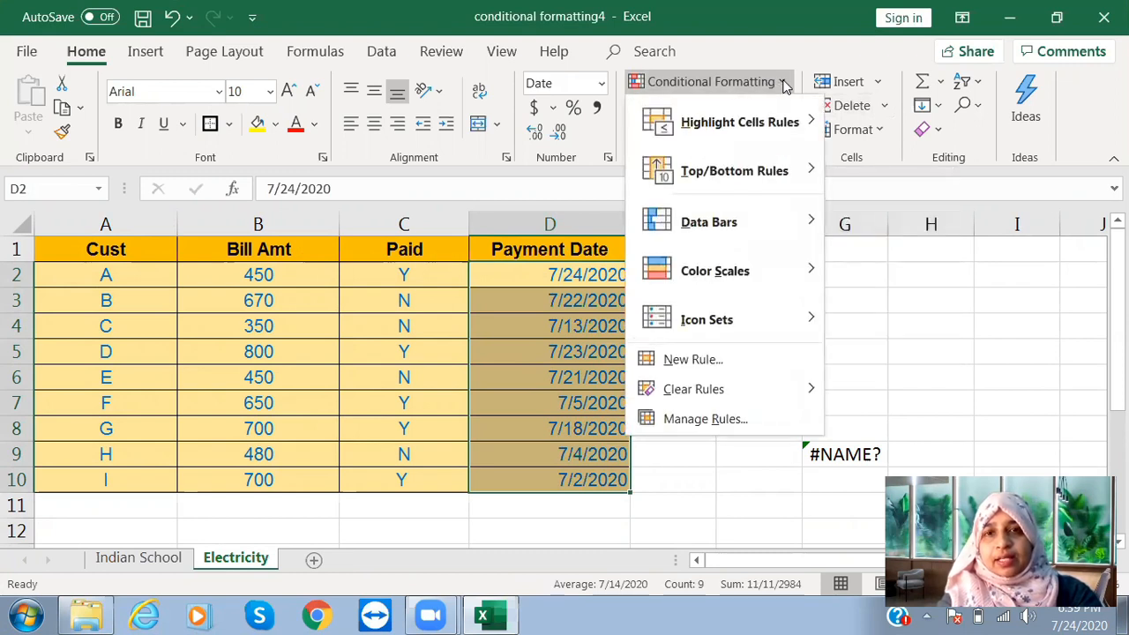
mouse_move(779, 128)
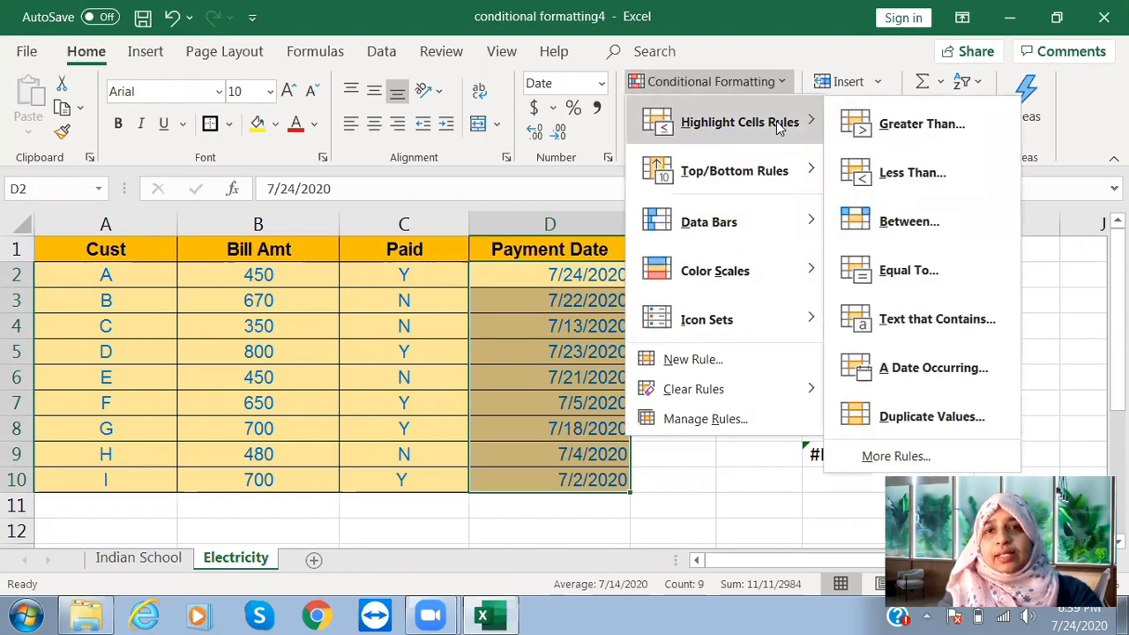
click(915, 367)
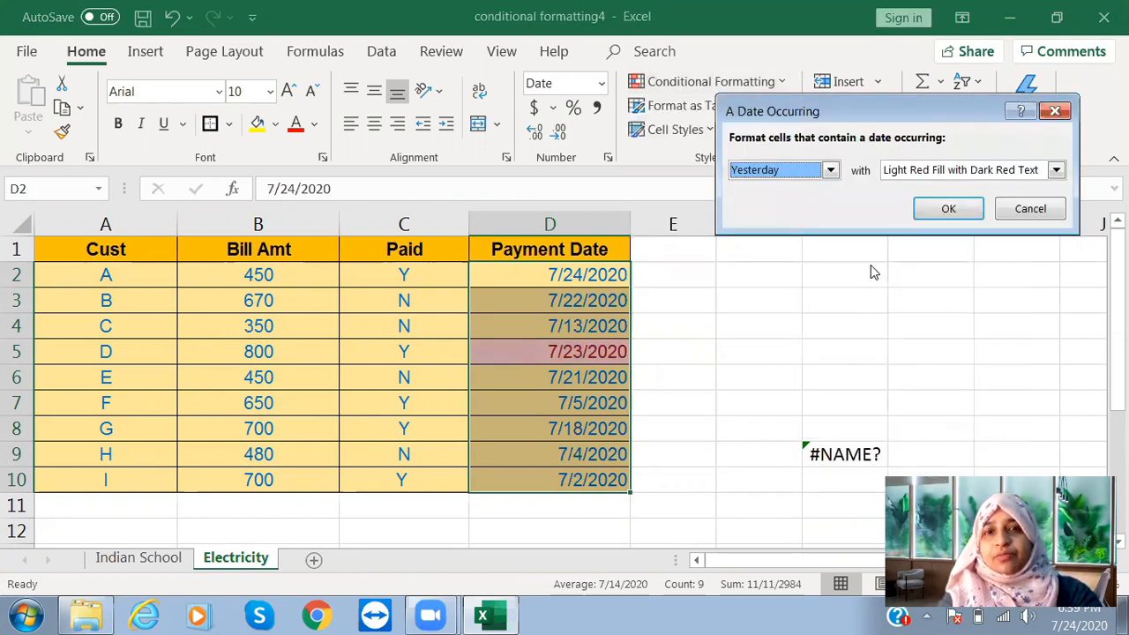
Try the Today and Tomorrow periods in the A Date Occurring rule for the payment dates.
click(829, 171)
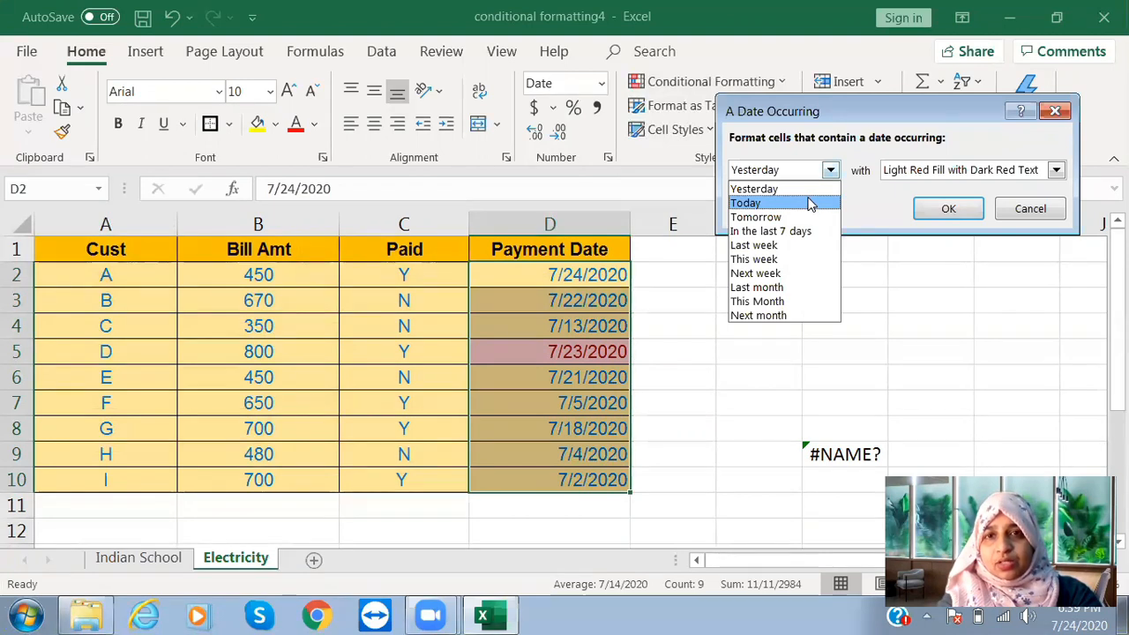
click(809, 204)
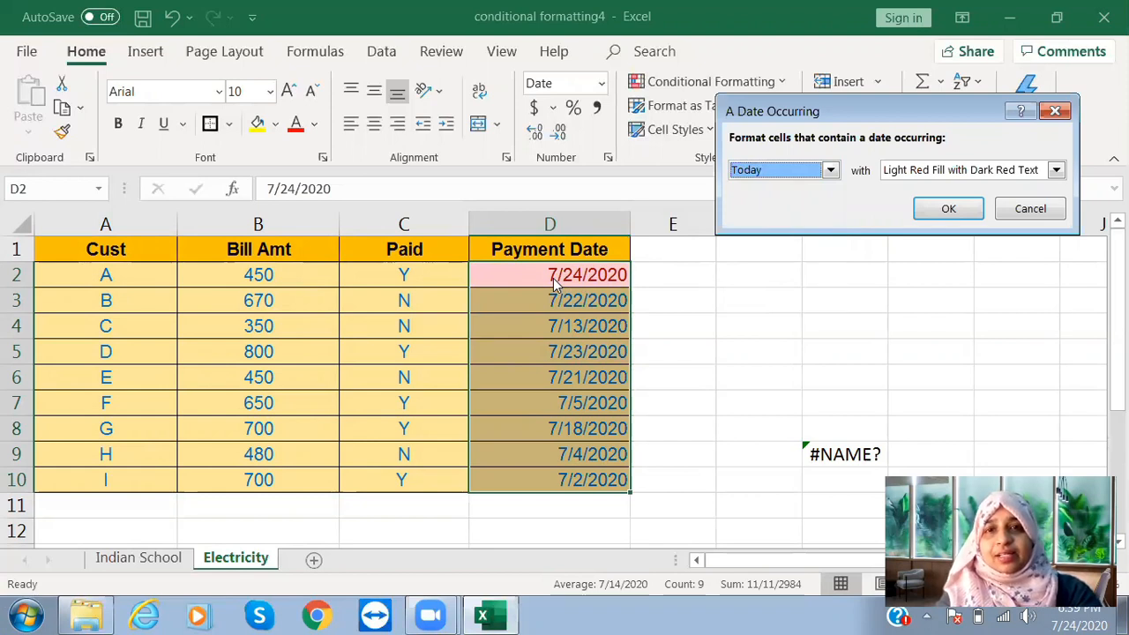
click(830, 171)
click(830, 171)
click(830, 171)
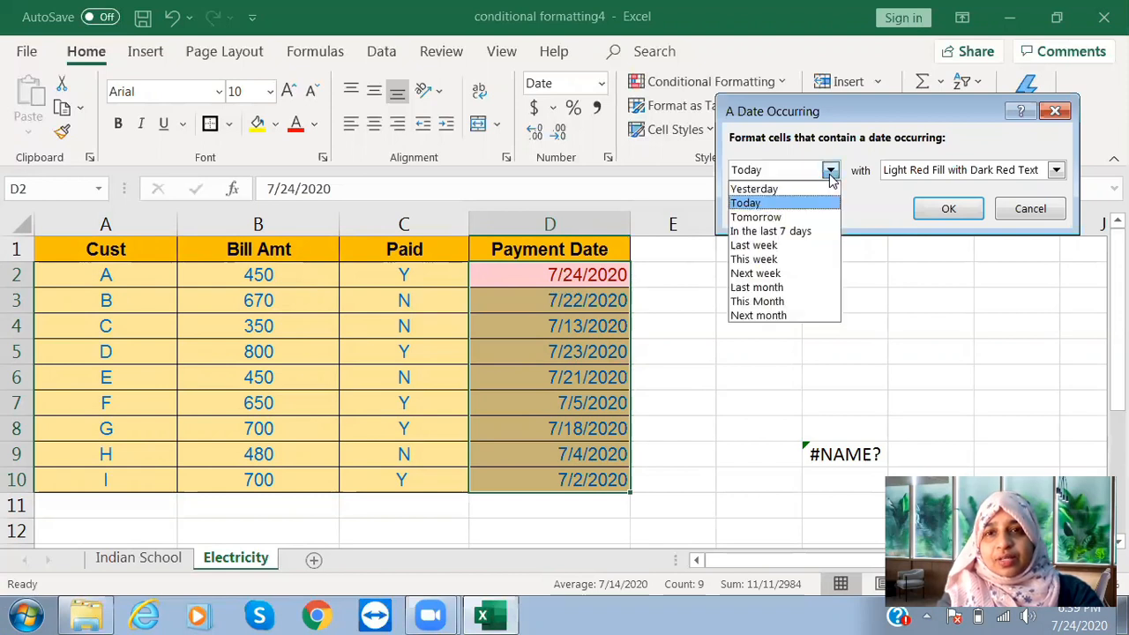
click(798, 217)
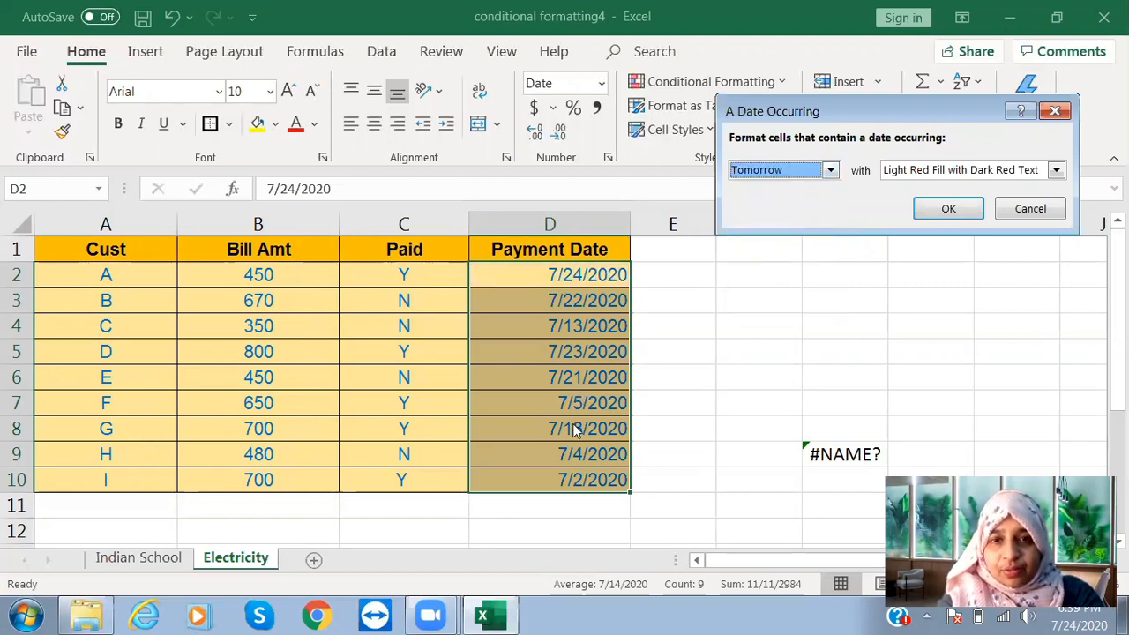
Set the date rule to Yesterday with Light Red Fill with Dark Red Text and apply it to the payment dates.
click(830, 169)
click(784, 189)
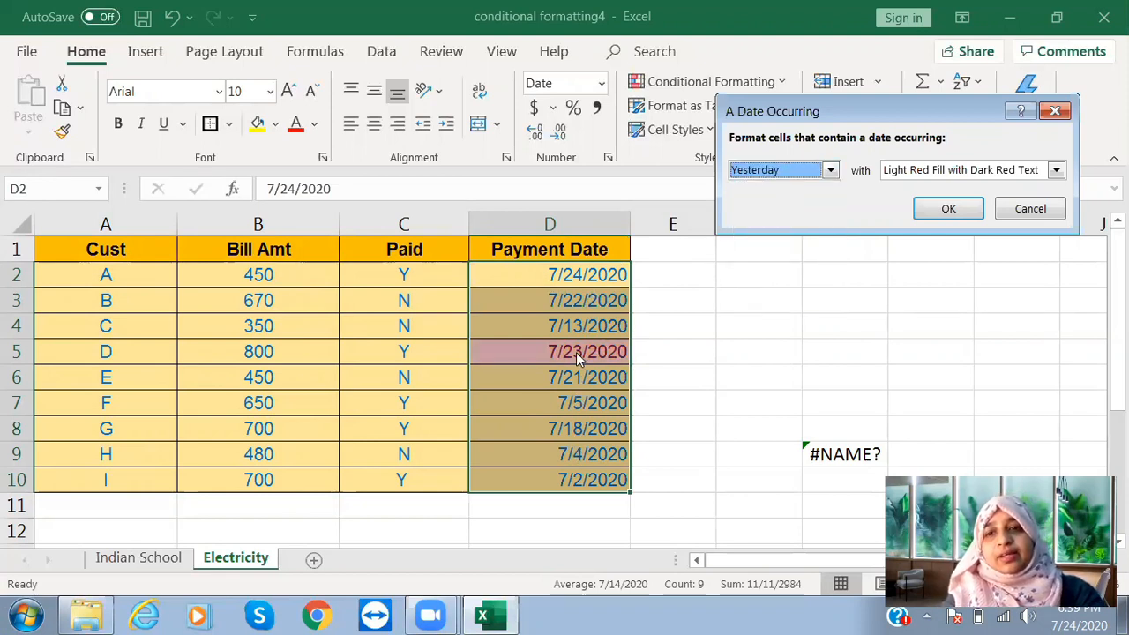
click(950, 210)
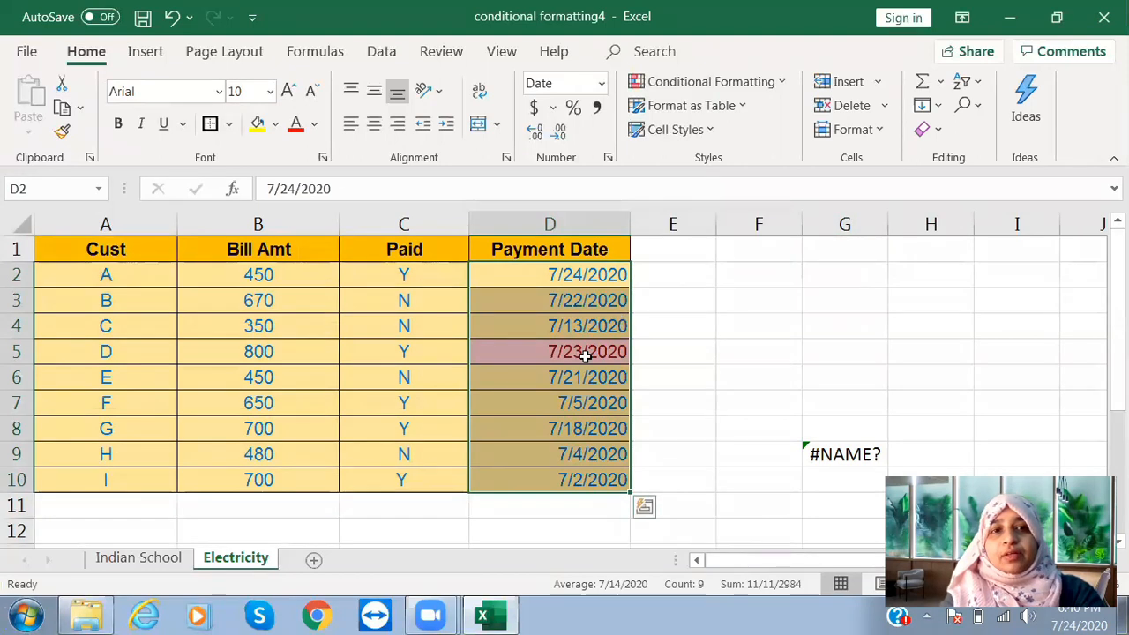
Highlight duplicate values in the Bill Amt cells B2:B10 with Light Red Fill with Dark Red Text.
drag(273, 274, 280, 467)
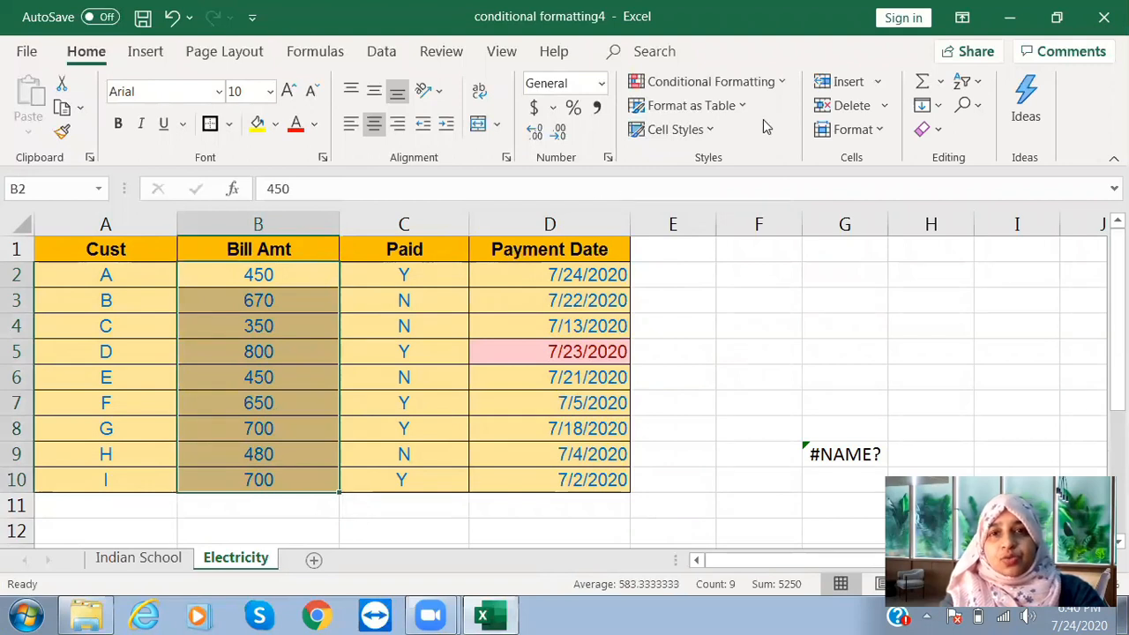
click(782, 83)
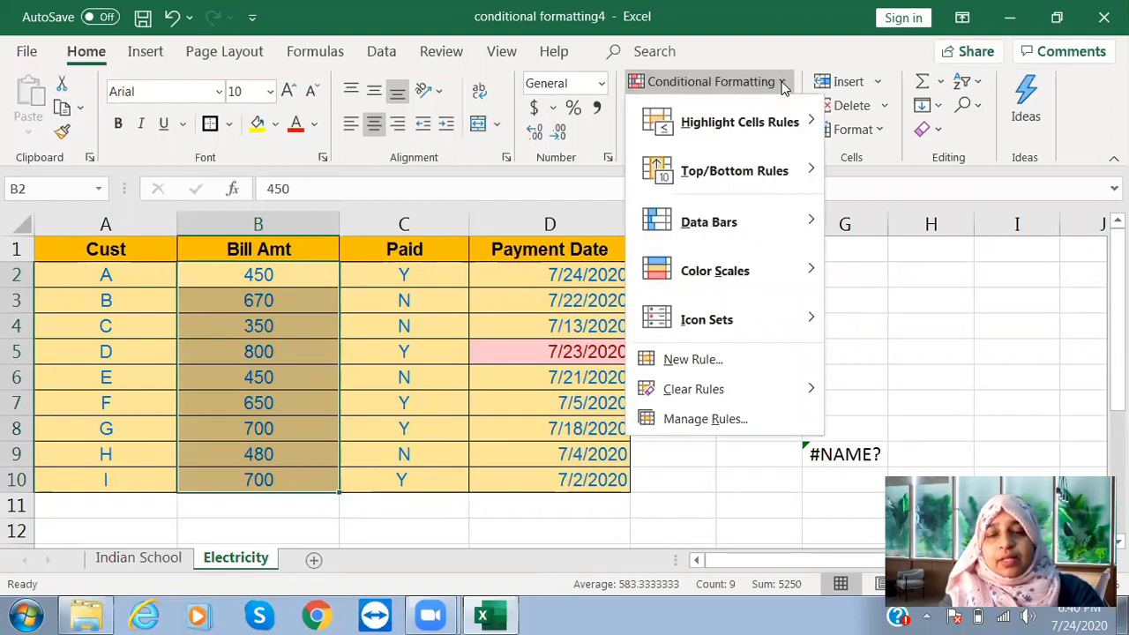
mouse_move(788, 120)
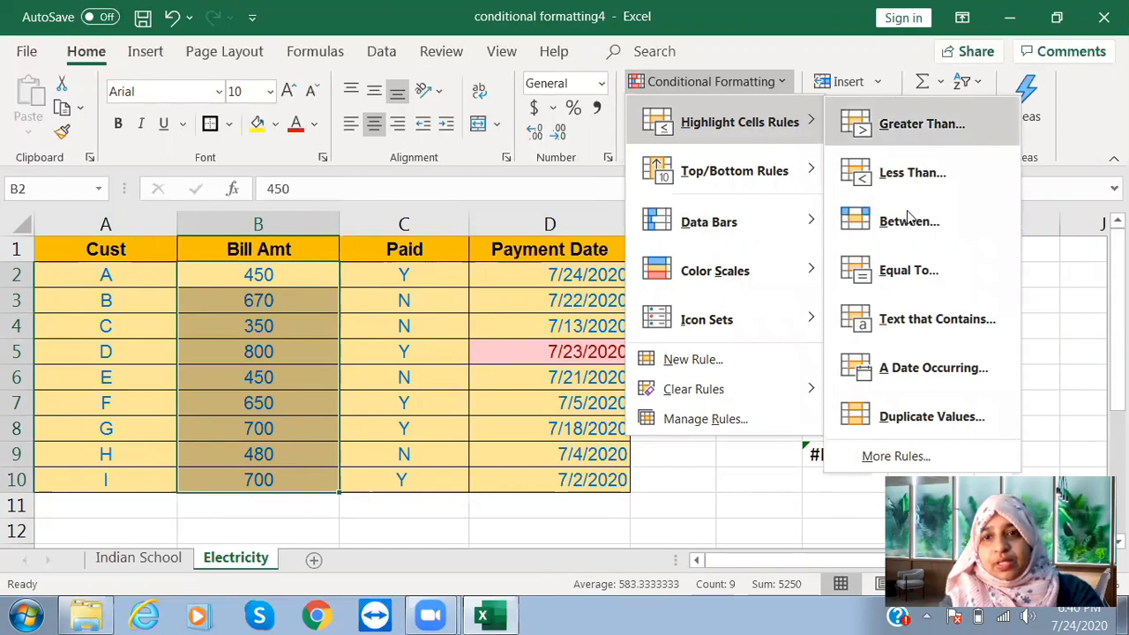
click(918, 413)
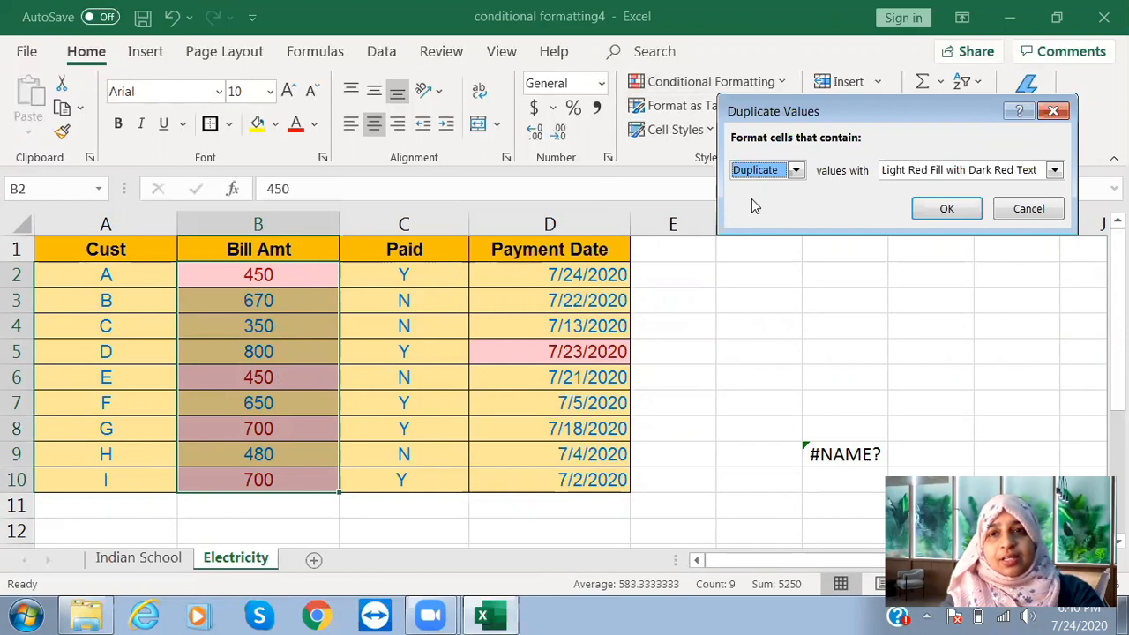
click(946, 211)
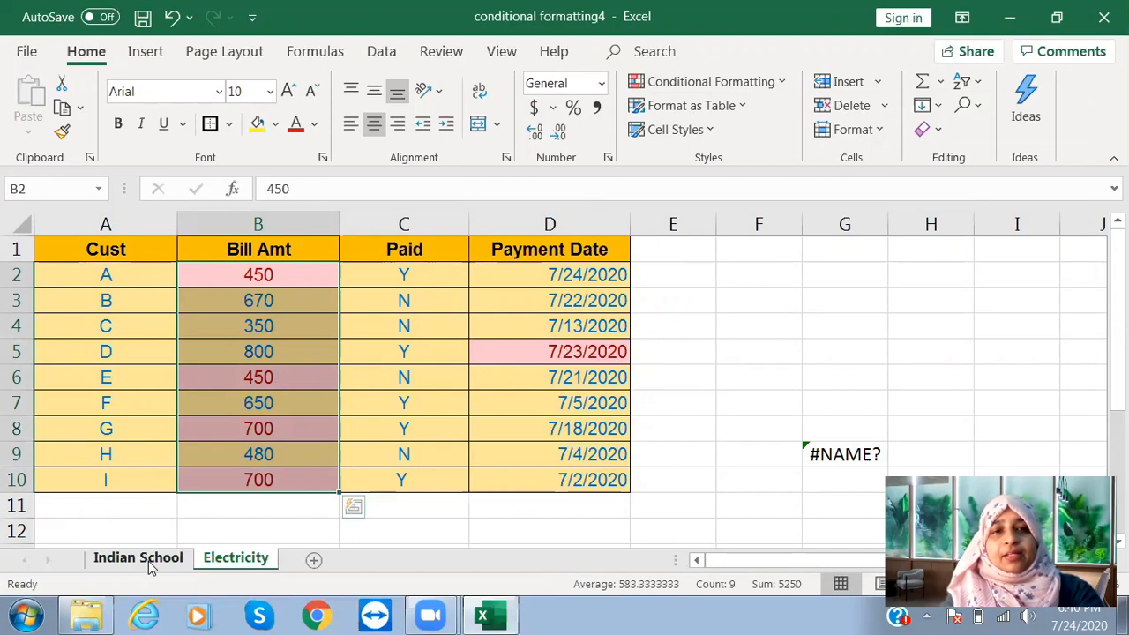
Change customer B's bill amount in B3 to 350, then return to the Indian School sheet.
click(259, 353)
drag(260, 353, 252, 299)
double_click(253, 301)
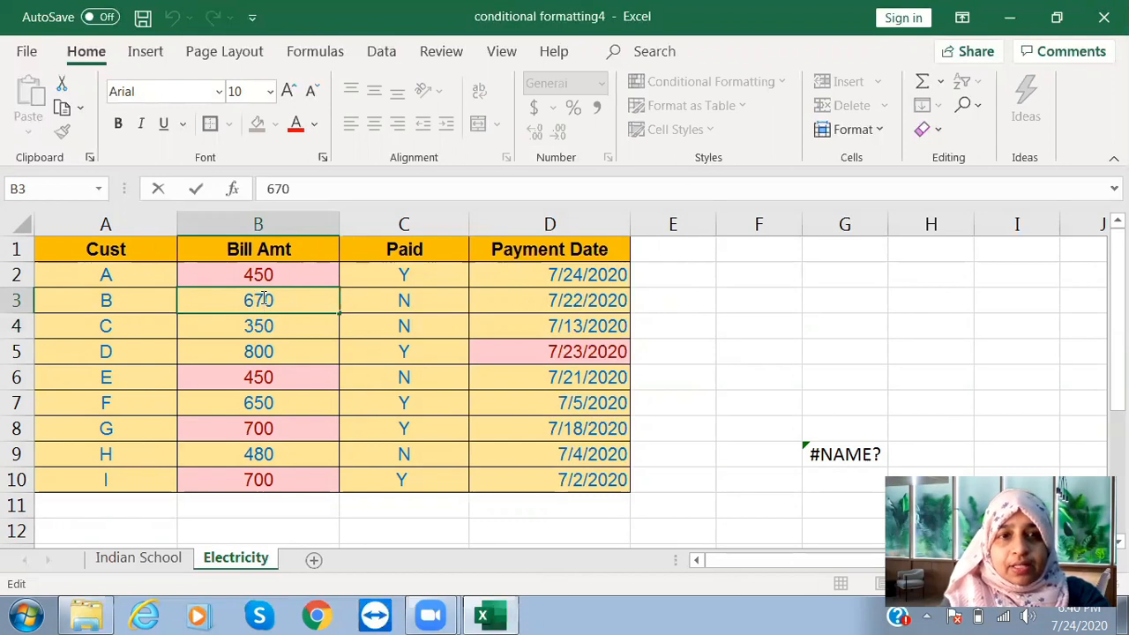
key(BackSpace)
key(BackSpace)
text(3)
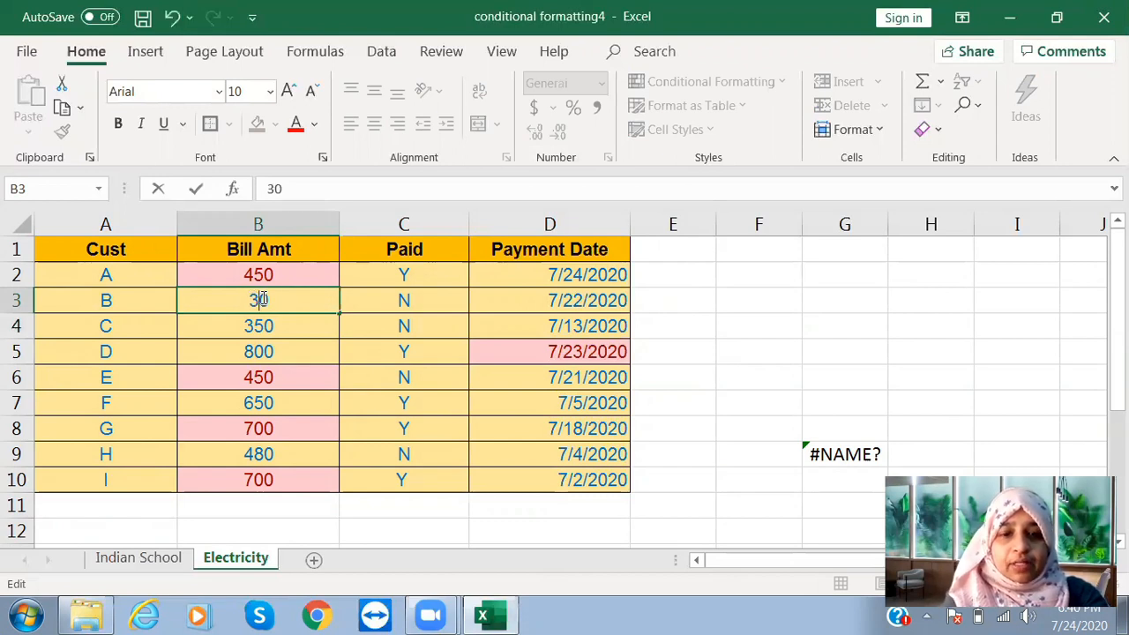
text(50)
key(BackSpace)
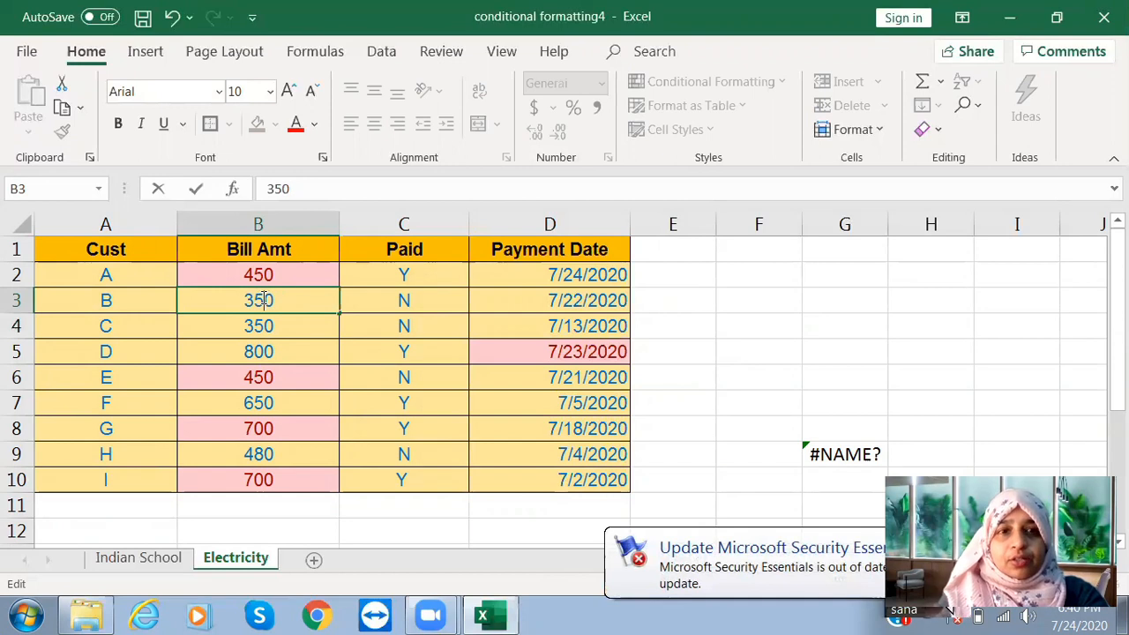
click(770, 298)
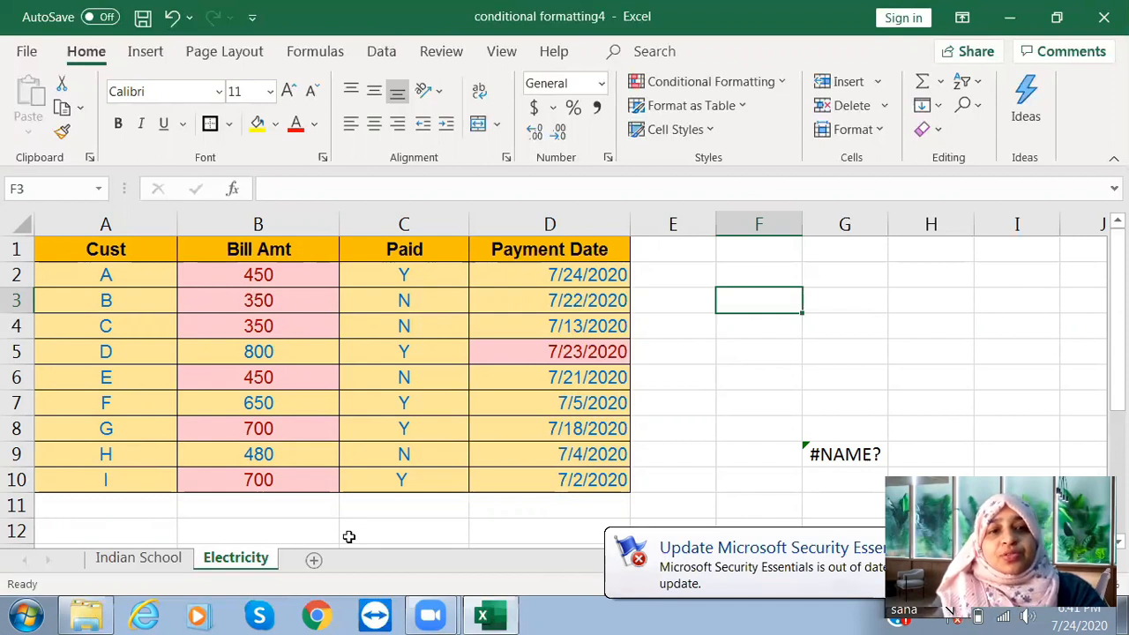
click(139, 558)
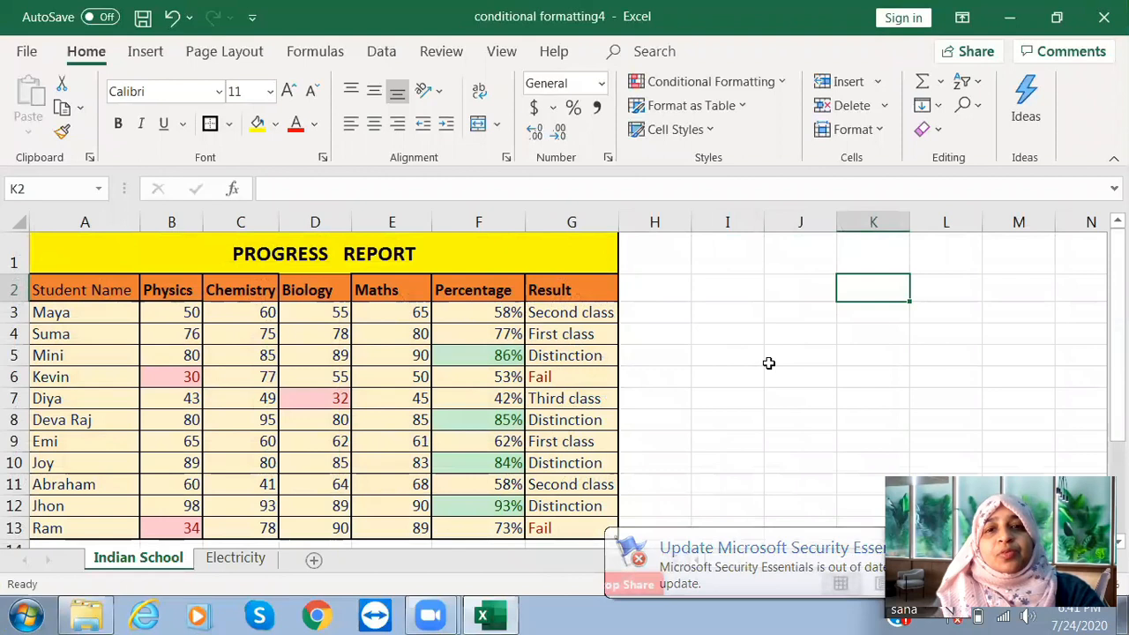